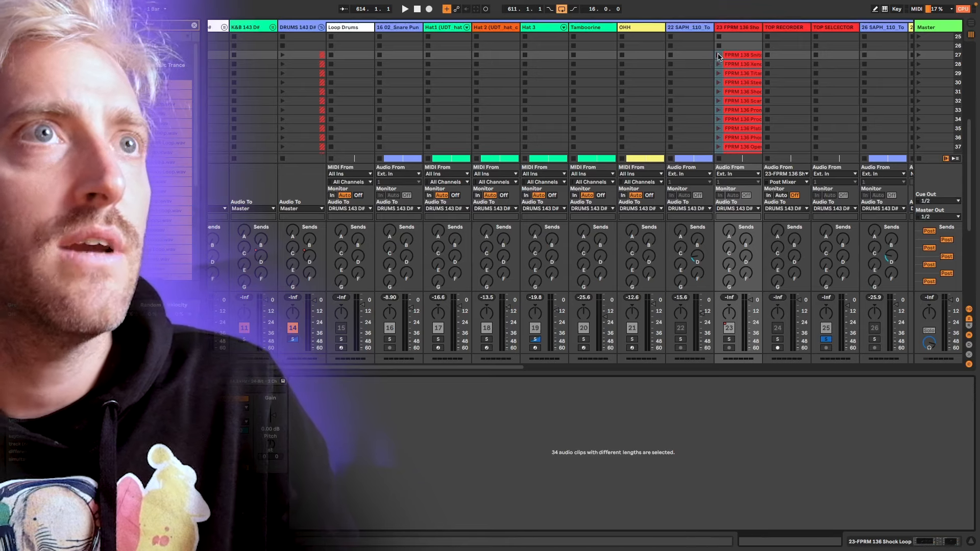
Switch to the Arrangement view and rename the FPRM 136 loop track to SOURCE.
key(Tab)
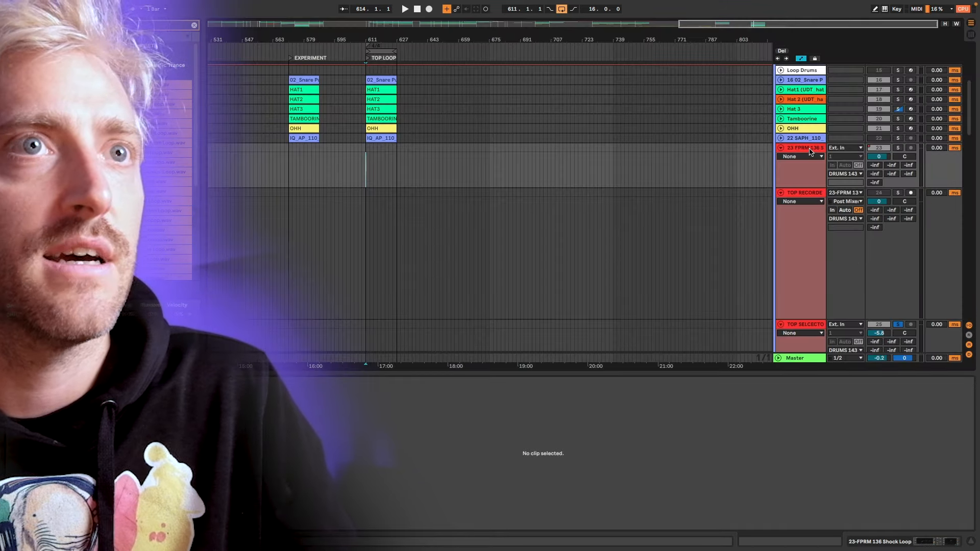
click(806, 150)
text(SOURCE)
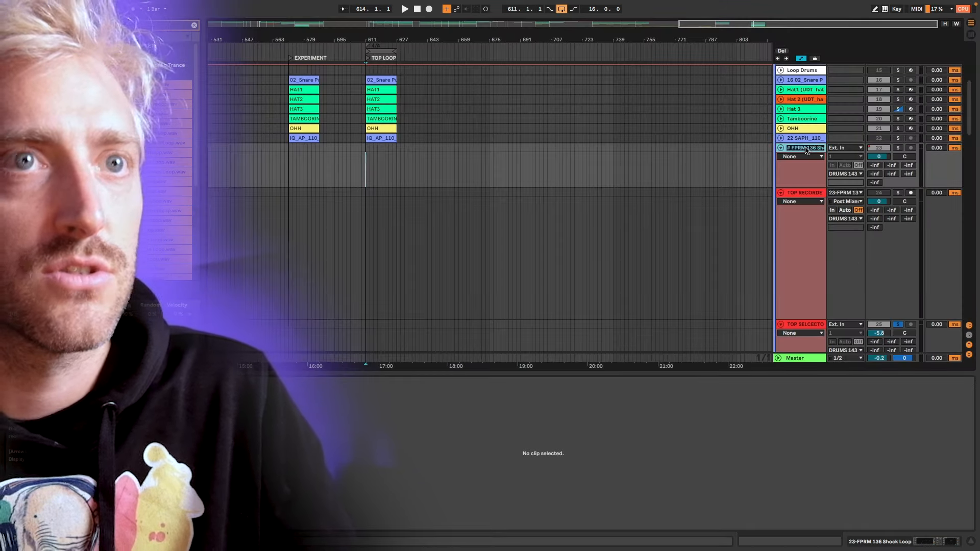
key(Return)
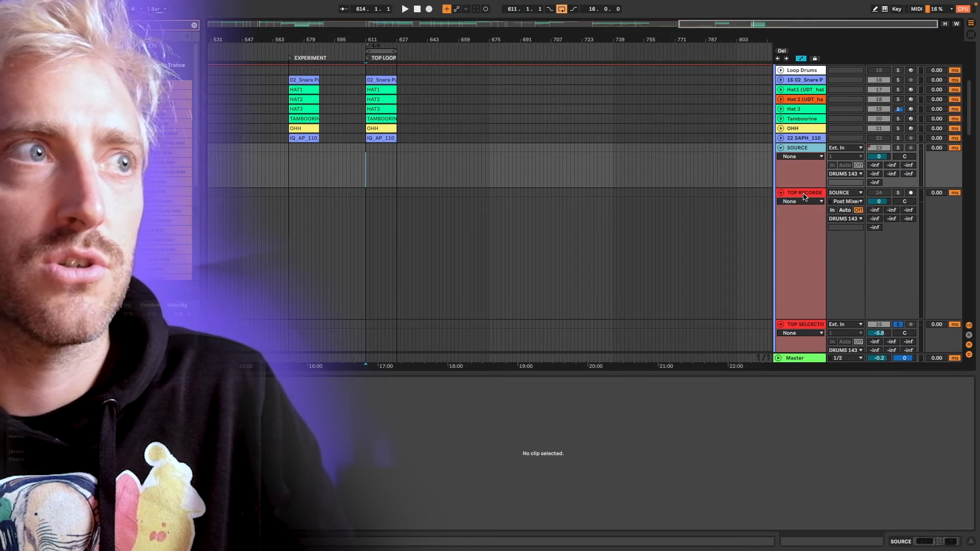
Mute the snare, hat, tambourine and OHH tracks and arm the TOP RECORDER track for recording.
scroll(386, 239, up, 5)
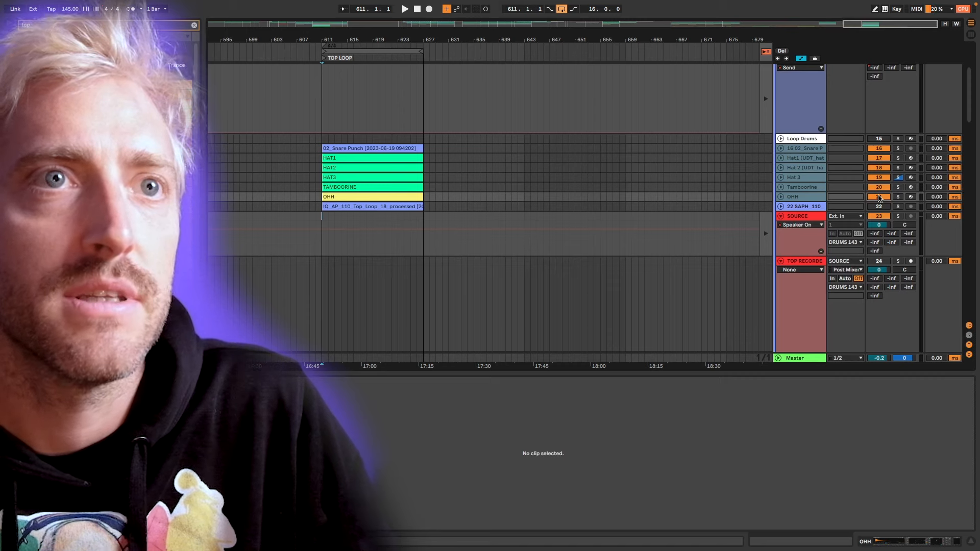
click(879, 197)
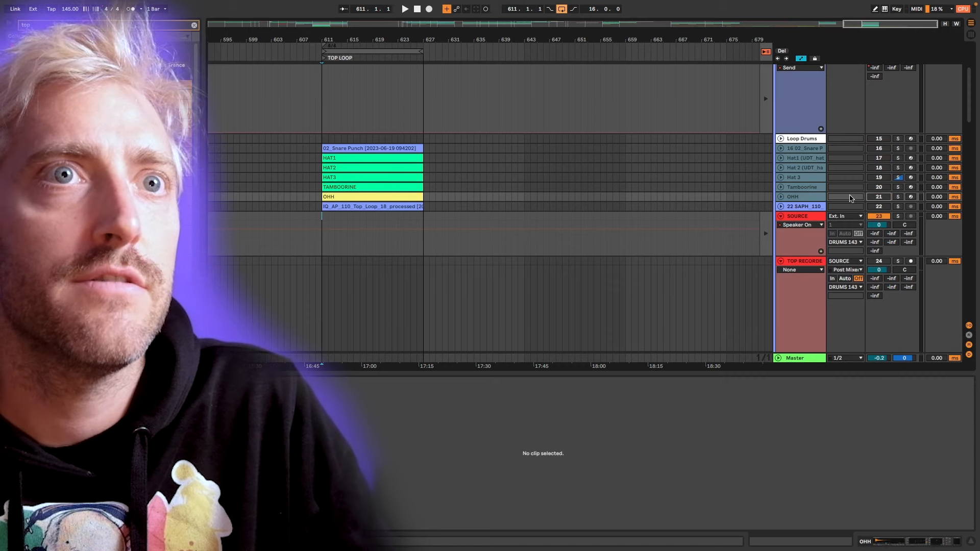
scroll(911, 227, down, 2)
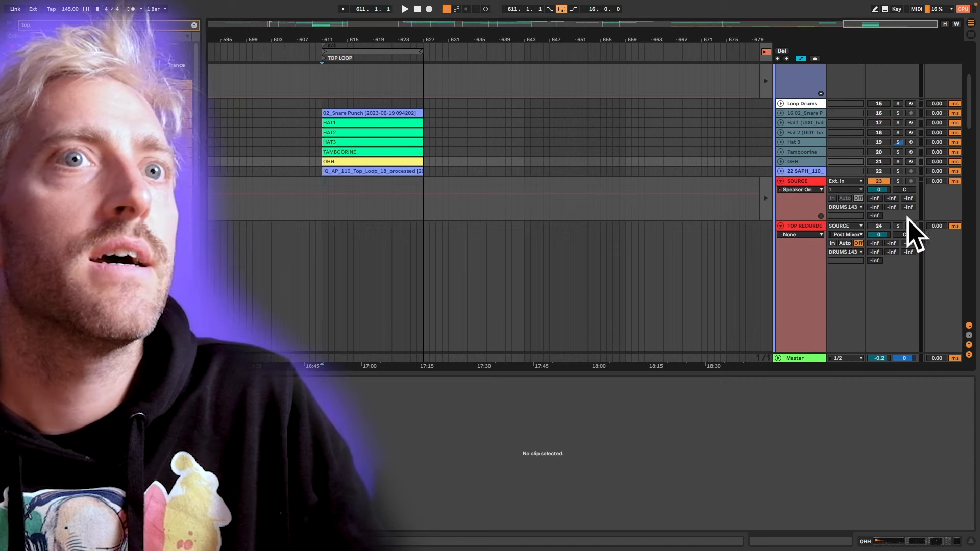
click(911, 226)
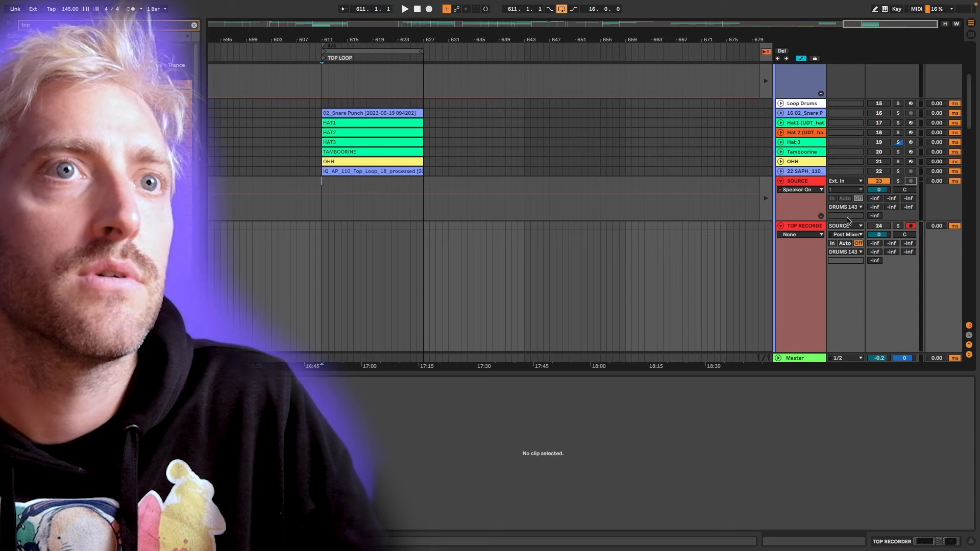
scroll(314, 231, up, 5)
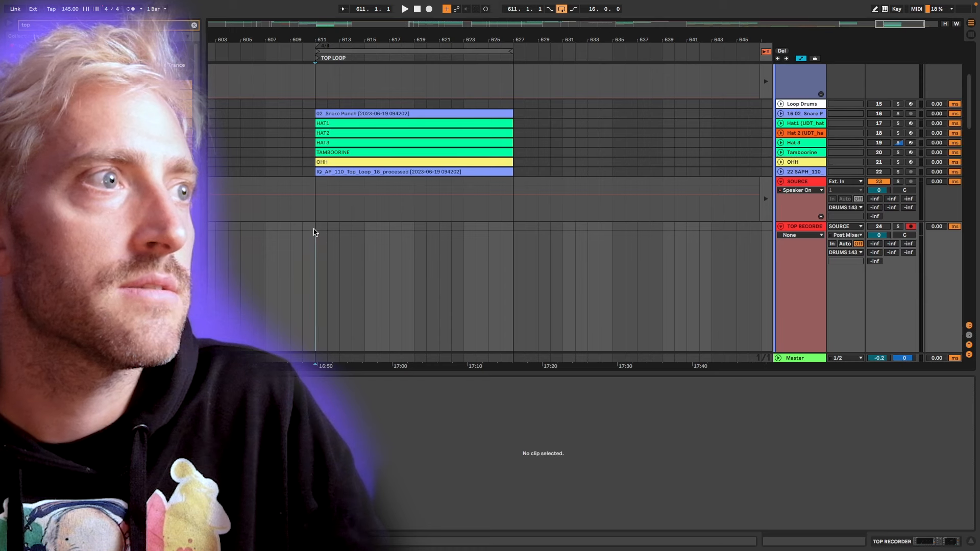
Record several looped passes onto TOP RECORDER over the TOP LOOP section while launching different SOURCE loops in Session view.
key(F9)
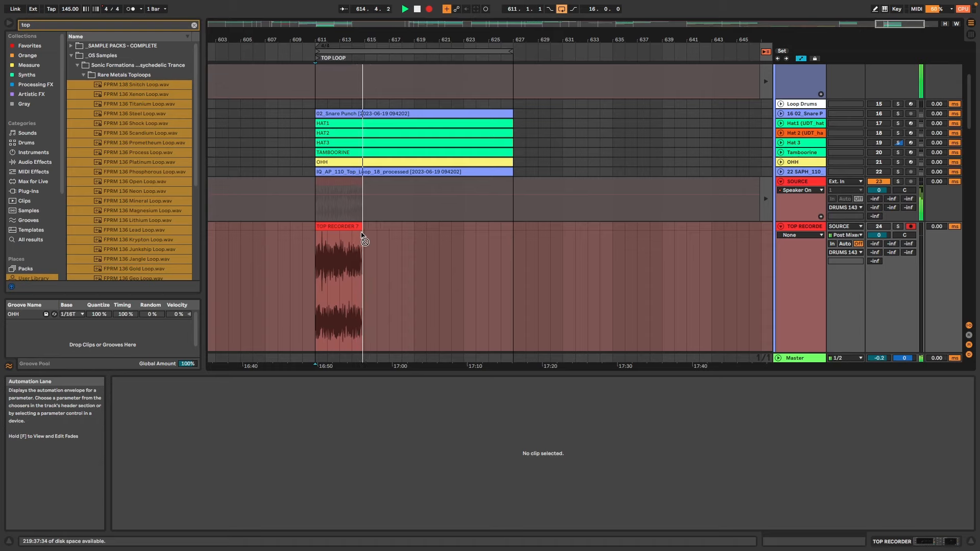
key(Tab)
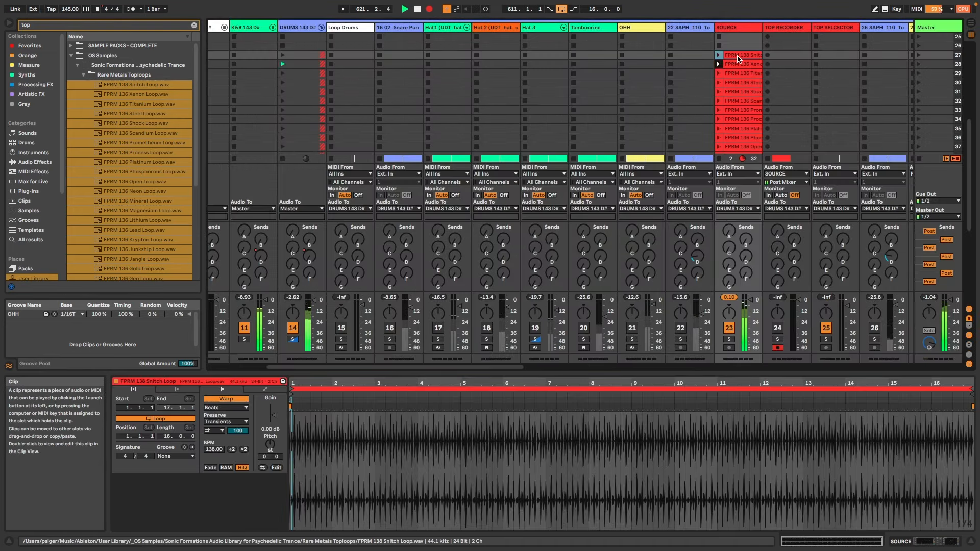
key(Tab)
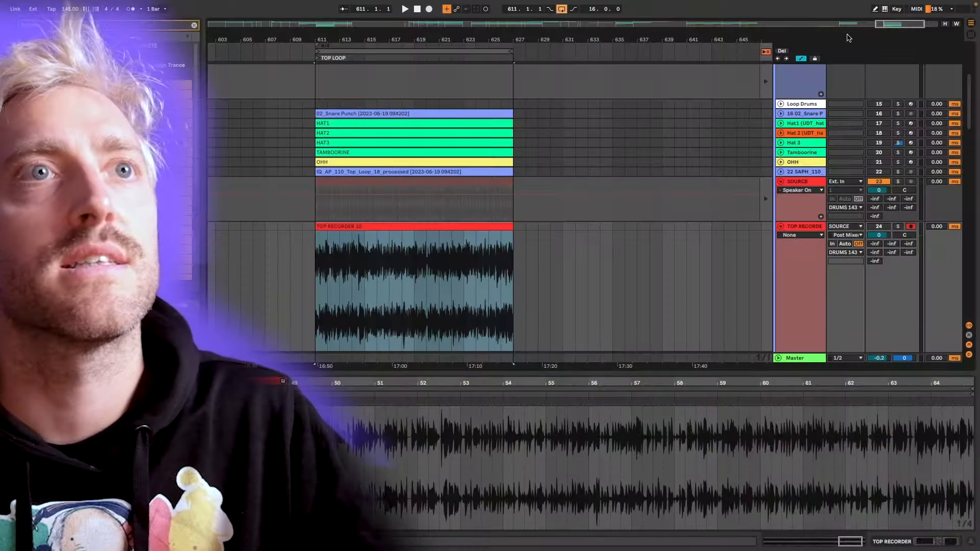
Unmute the snare, hat, tambourine and OHH tracks and focus on the recorded TOP RECORDER clip.
click(801, 156)
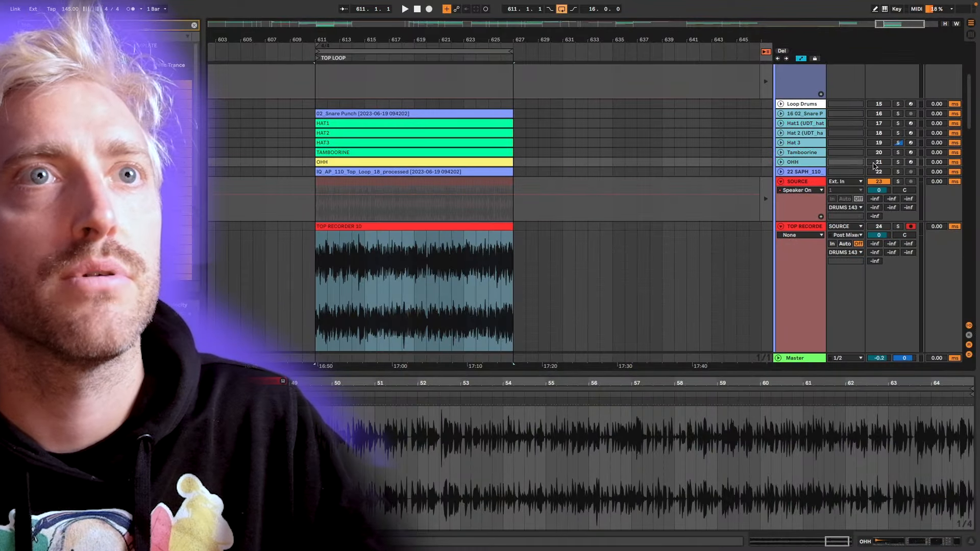
click(889, 163)
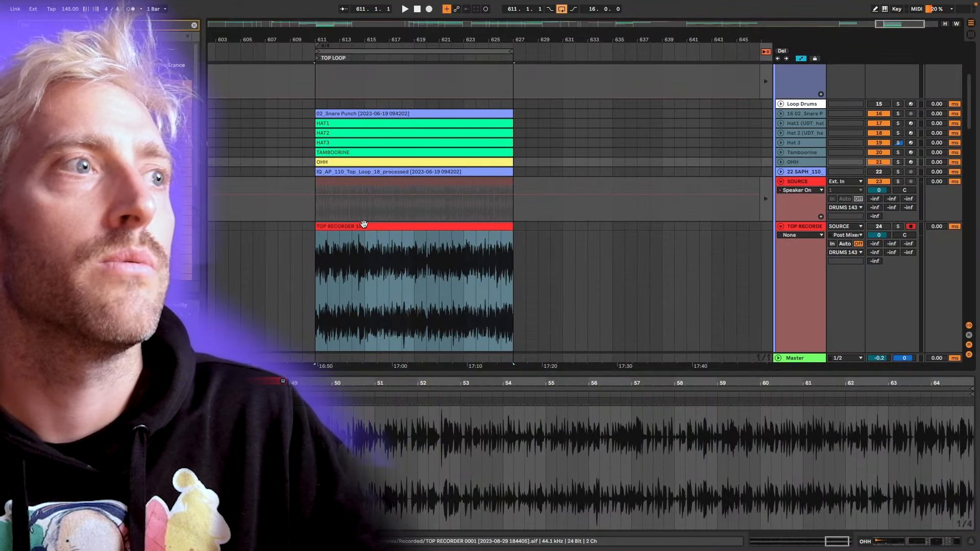
click(361, 226)
key(z)
scroll(316, 264, down, 5)
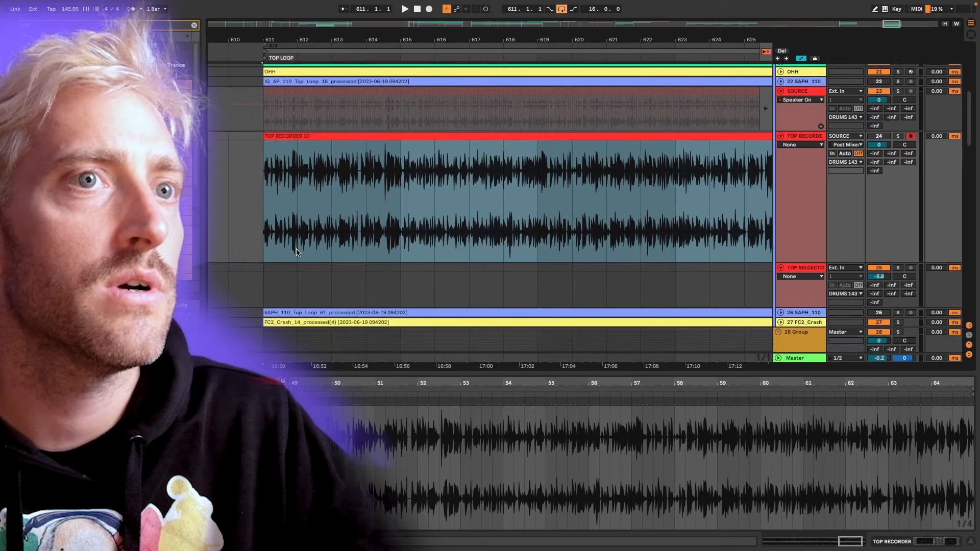
Use a fixed 1-bar grid in the arrangement and mark bar 611 on the TOP SELECTOR track as the slice length.
click(280, 207)
drag(281, 206, 366, 209)
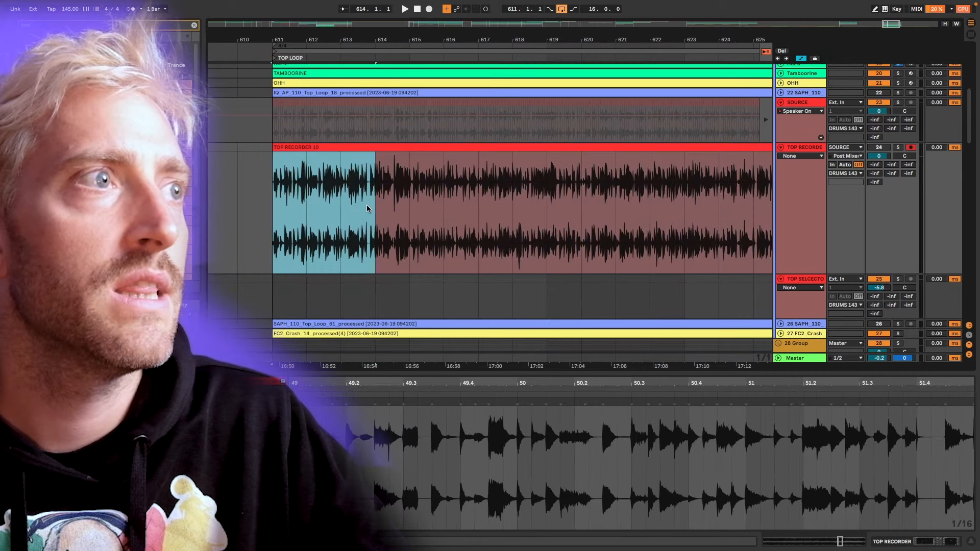
right_click(321, 296)
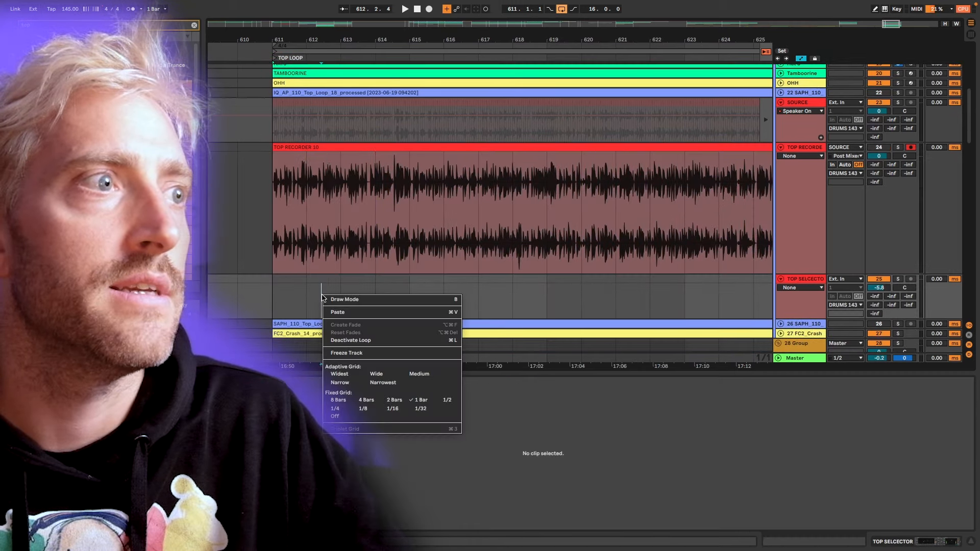
click(429, 409)
drag(269, 284, 311, 284)
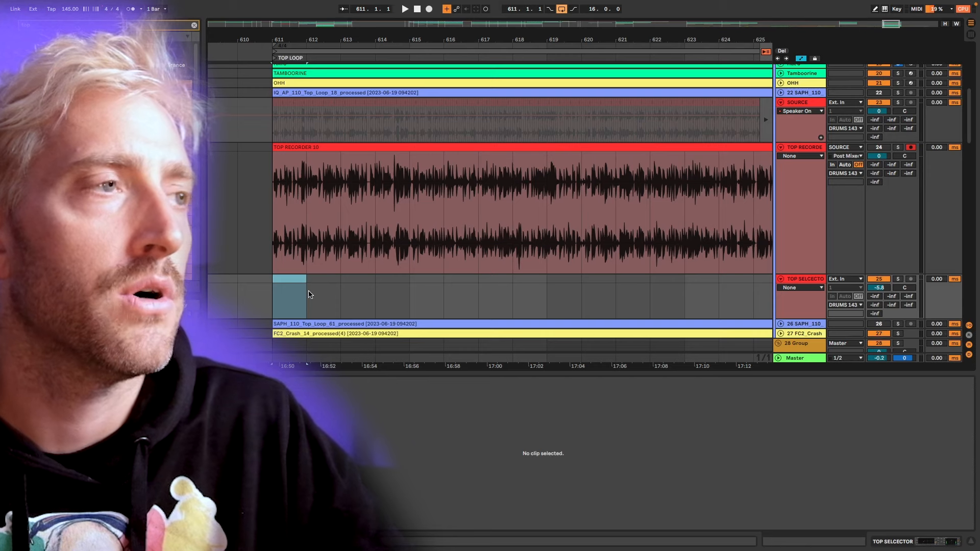
key(plus)
key(plus)
key(plus)
key(plus)
key(minus)
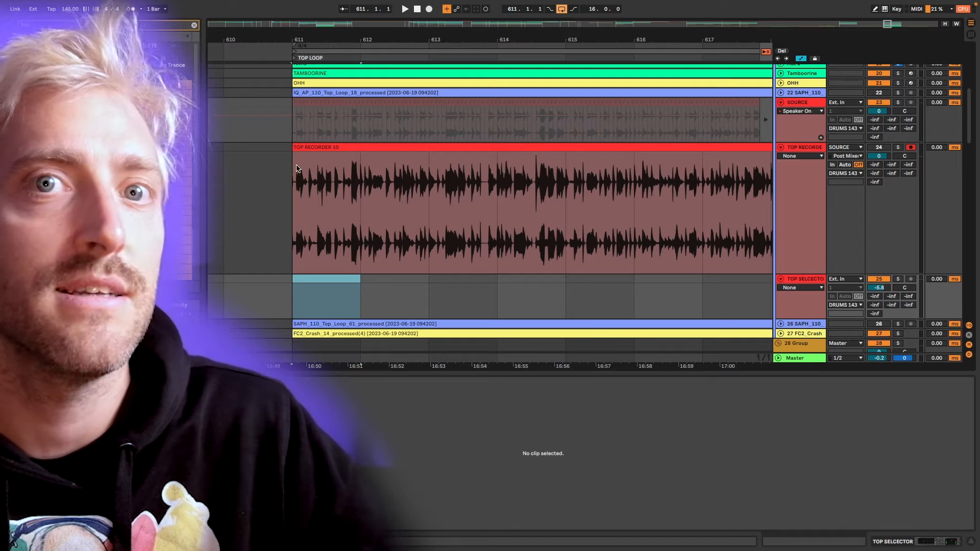
click(290, 168)
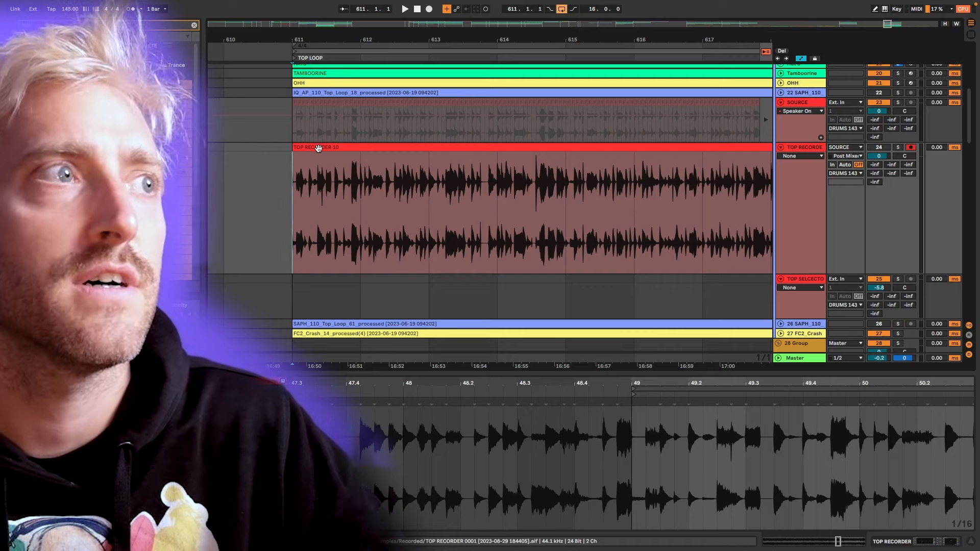
Select the whole TOP RECORDER clip and step through its recorded passes, returning to TOP RECORDER 10.
click(317, 148)
key(z)
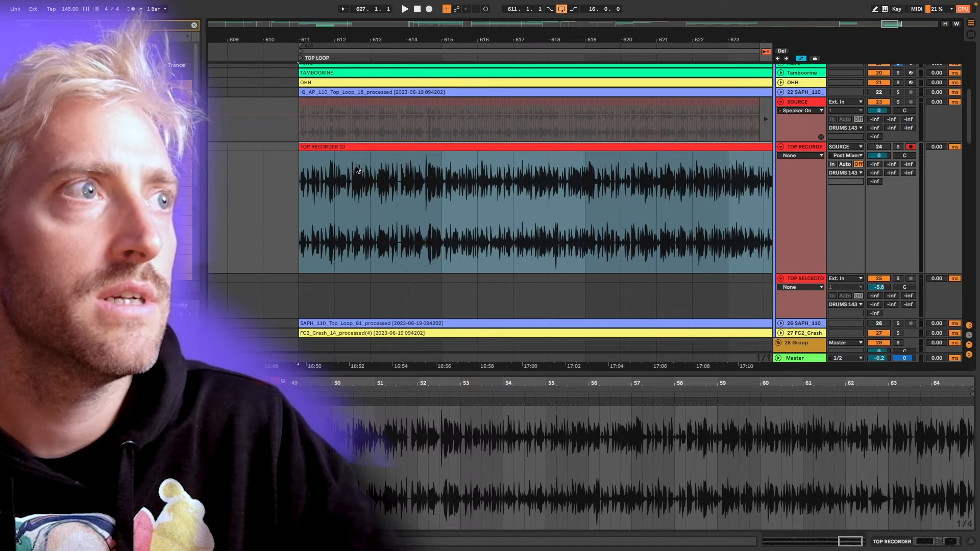
key(super+Up)
key(super+Down)
key(super+Up)
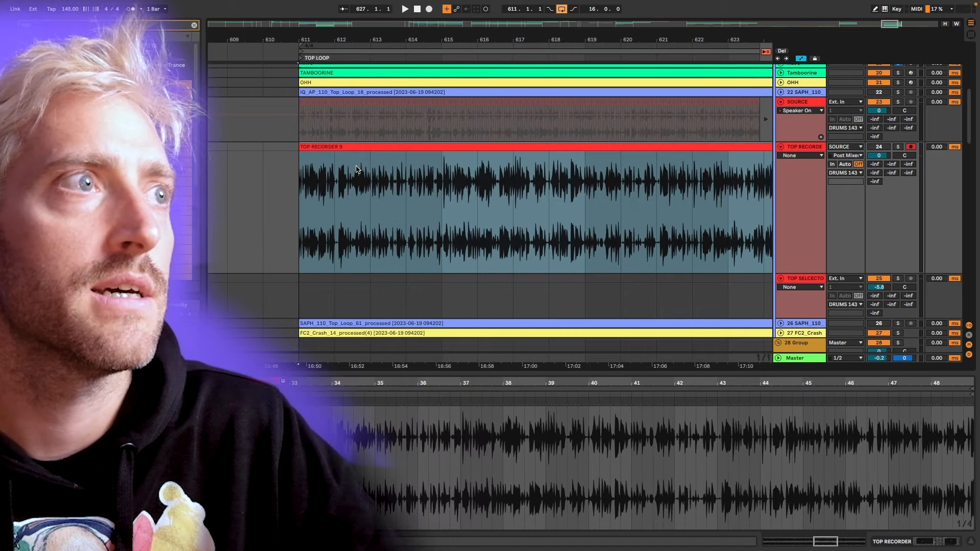
key(super+Up)
key(super+Down)
key(super+Down)
Play the recorded pass and set the TOP RECORDER track volume to -4.1 dB.
key(space)
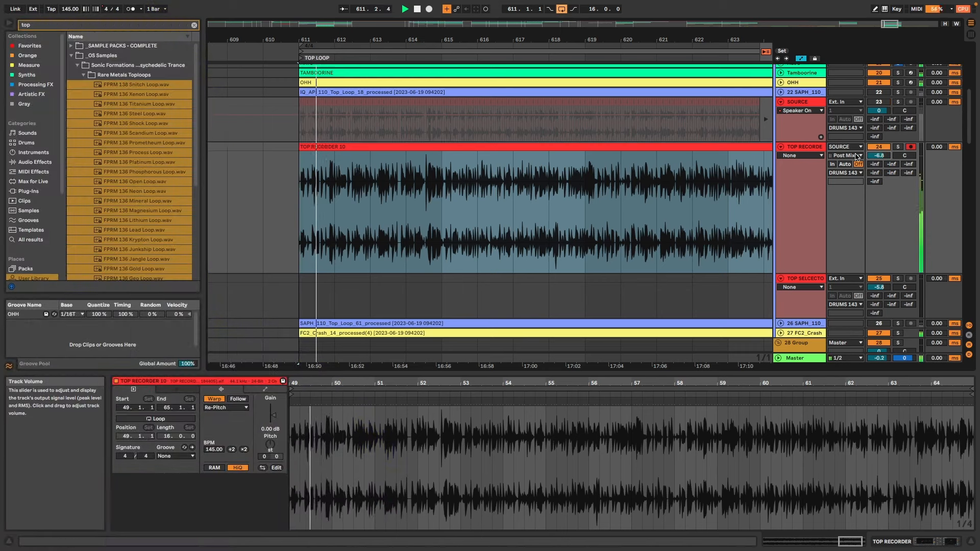
drag(880, 156, 879, 150)
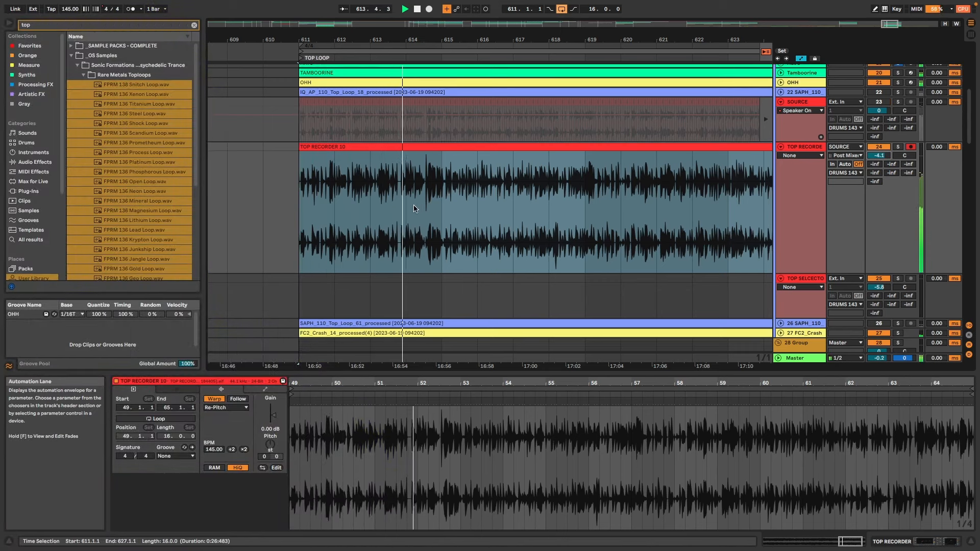
Copy bar 619 of the TOP RECORDER 10 pass to the same position on the TOP SELECTOR track.
scroll(484, 194, right, 1)
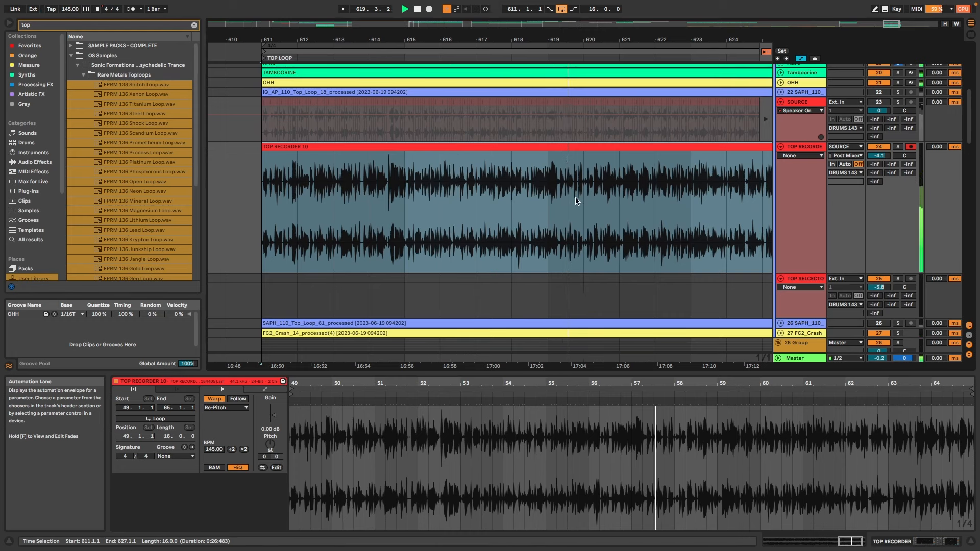
scroll(576, 200, right, 1)
drag(505, 185, 536, 184)
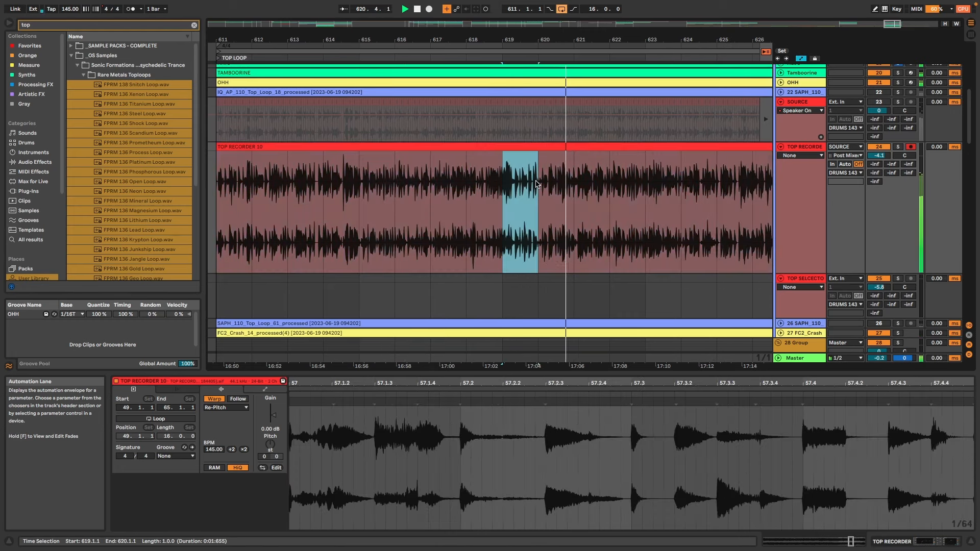
drag(525, 148, 525, 296)
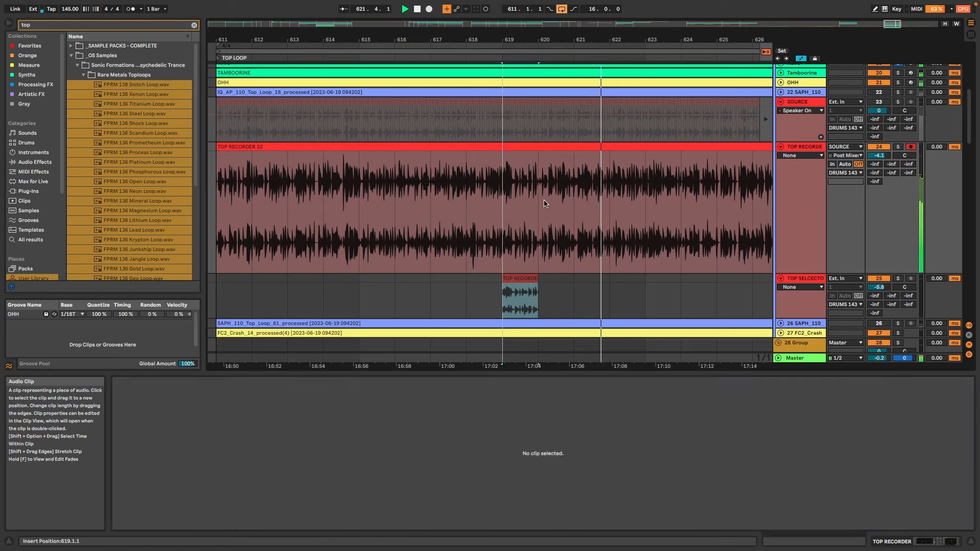
Copy bars 620 and 621 of the TOP RECORDER 10 pass one at a time onto the TOP SELECTOR track.
click(540, 201)
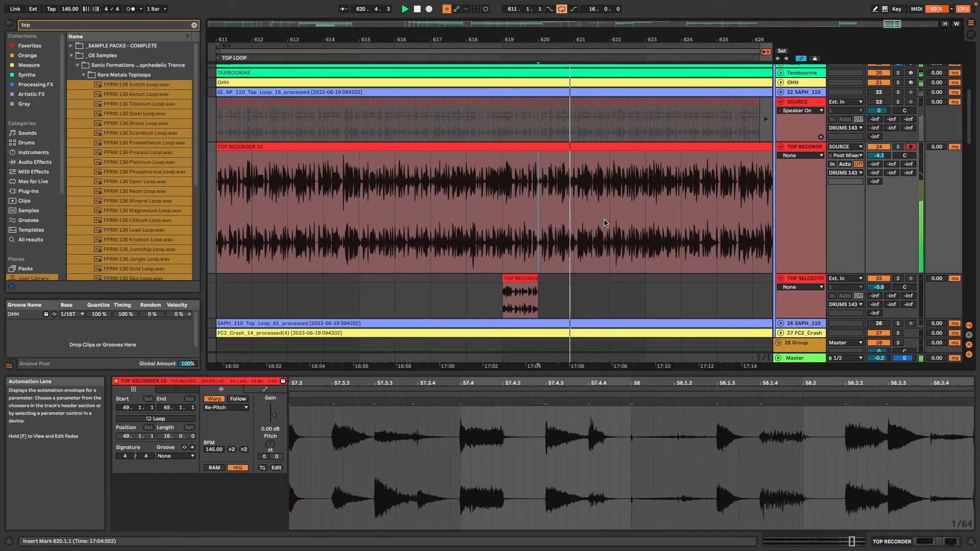
drag(539, 187, 574, 187)
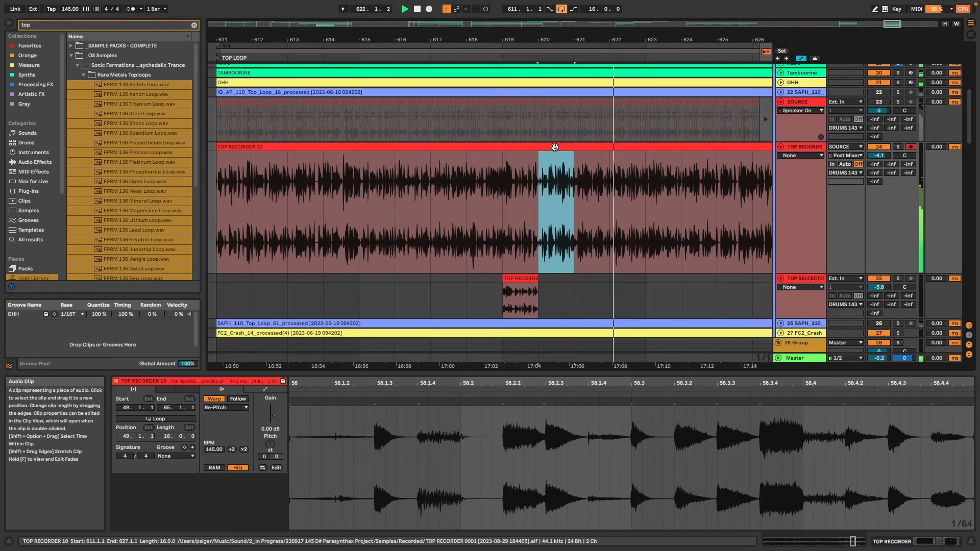
drag(551, 148, 561, 296)
drag(574, 186, 610, 186)
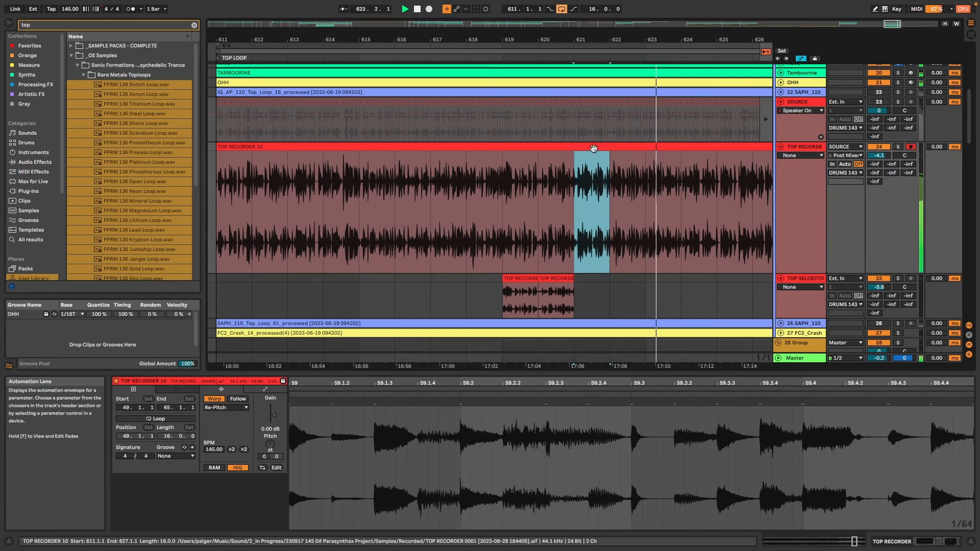
drag(587, 149, 593, 298)
Copy further one-bar slices from the recorded passes onto TOP SELECTOR at bars 611, 612, 615, 616 and 622 to 626.
click(572, 220)
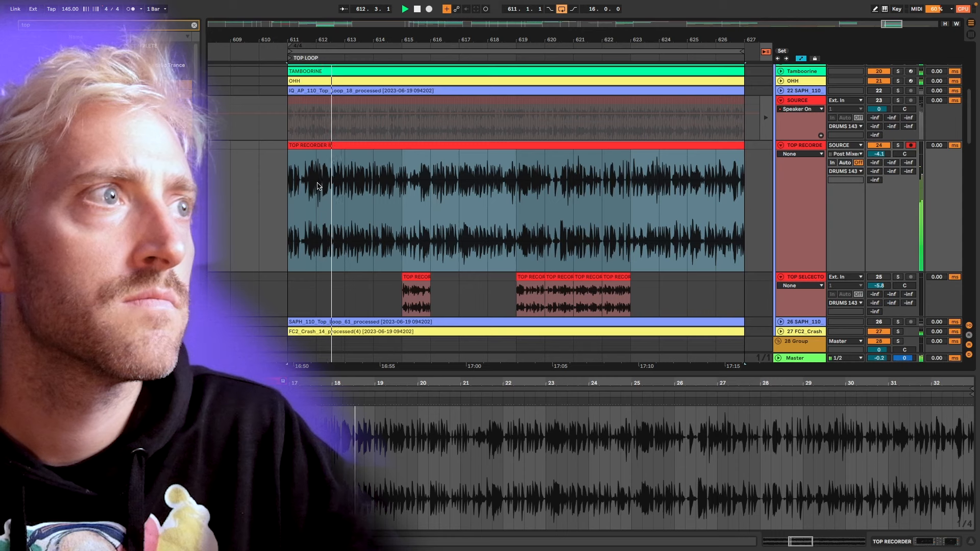
mouse_move(312, 166)
mouse_down()
mouse_move(294, 166)
mouse_move(303, 279)
mouse_up()
click(345, 204)
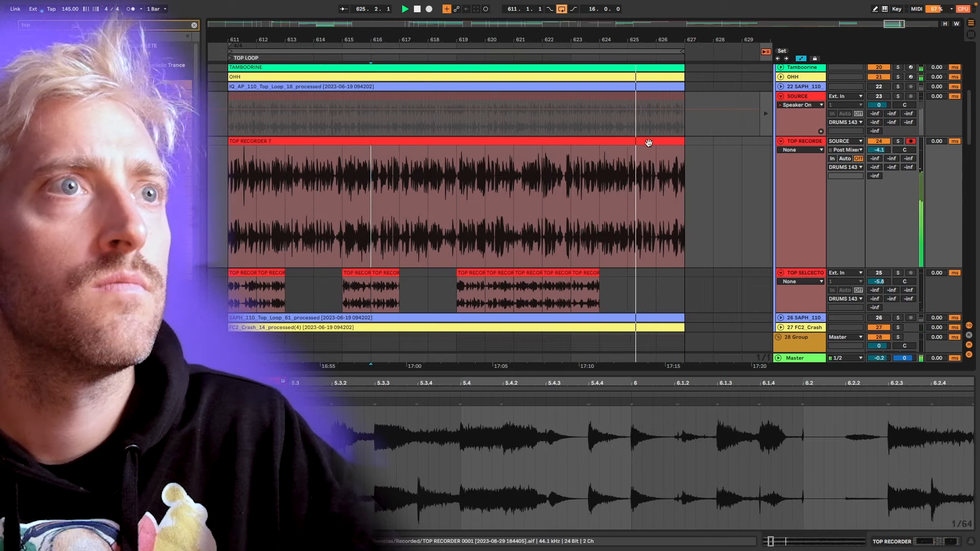
drag(625, 145, 632, 310)
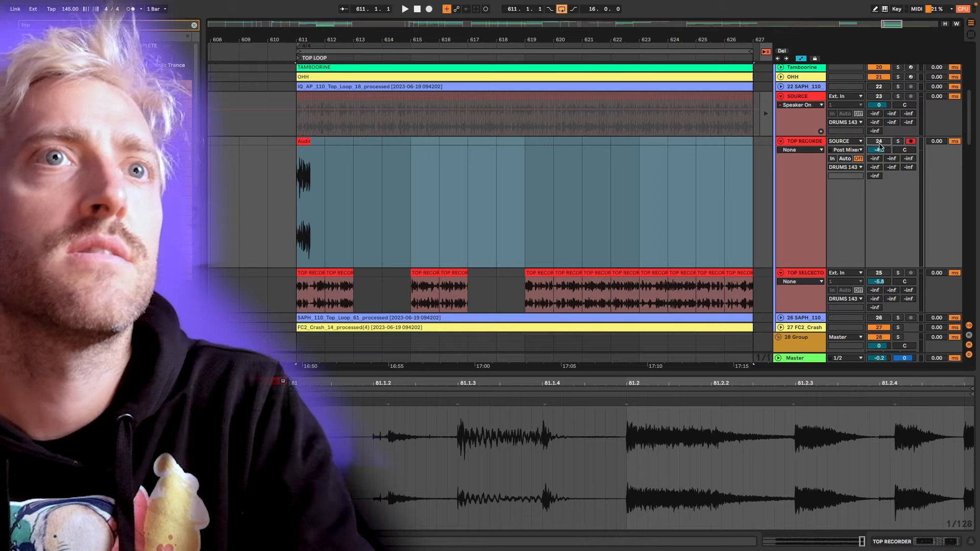
Delete the leftover audio from TOP RECORDER and activate TOP SELECTOR with its volume at -4.1 dB.
key(Delete)
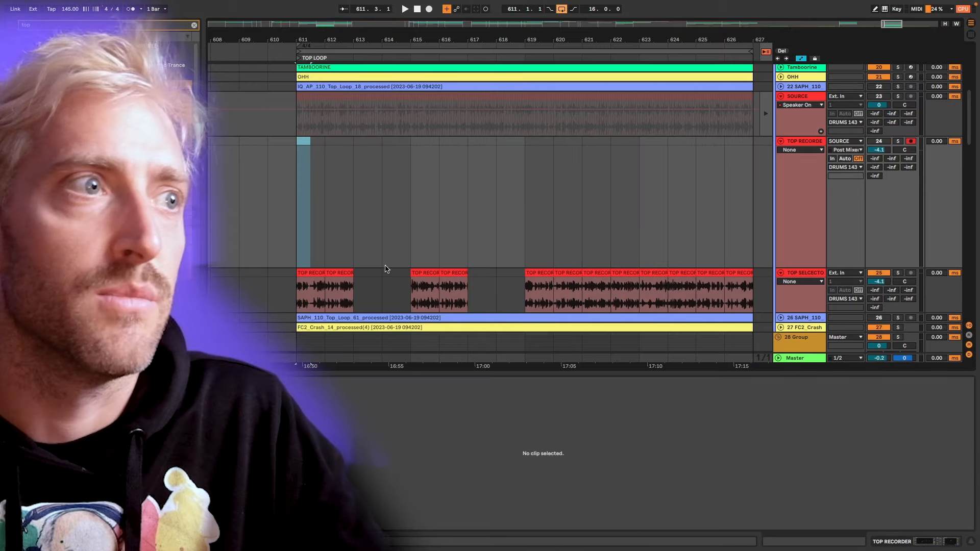
scroll(376, 279, down, 2)
On TOP SELECTOR, set the bar 611 slice aside at bar 609, move the bar 615 slice to bar 613, and audition from bar 612.
click(324, 273)
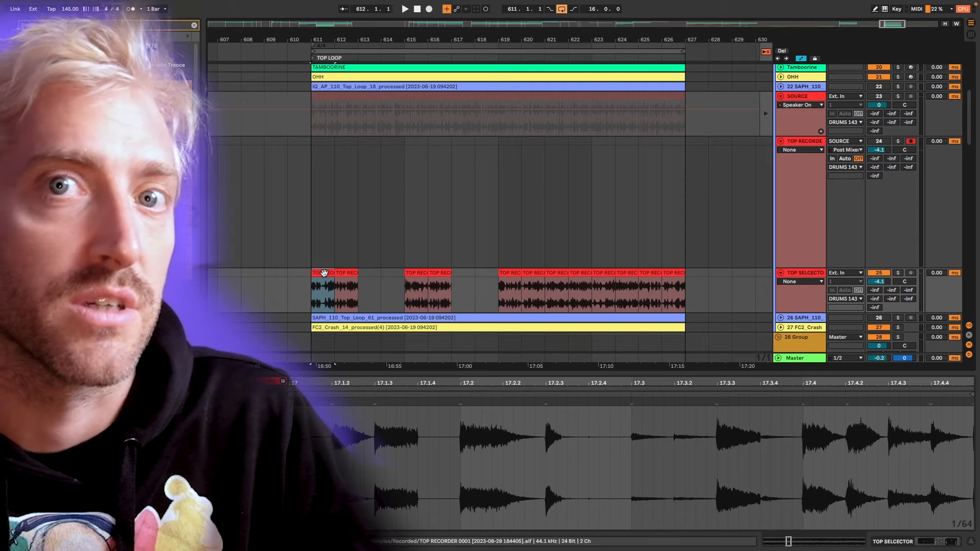
key(space)
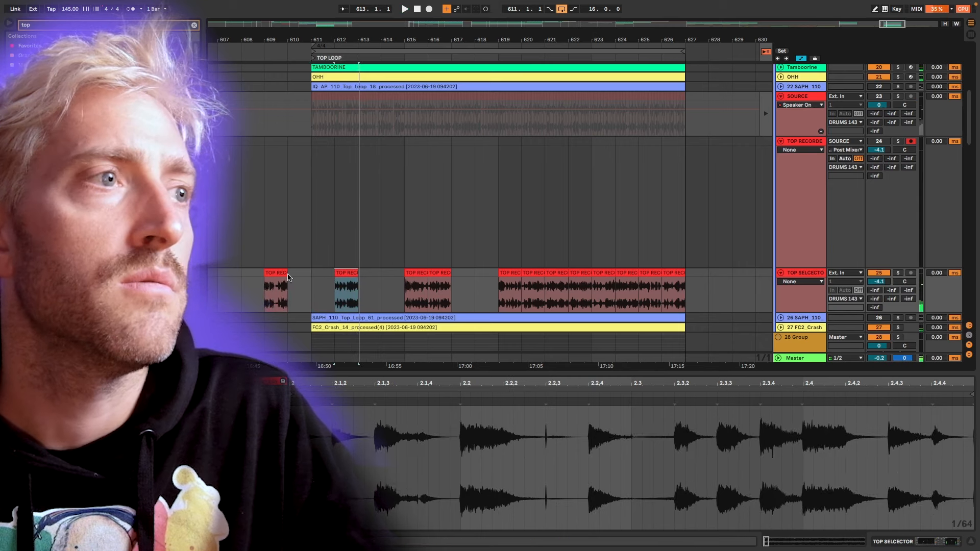
click(419, 272)
drag(414, 274, 376, 276)
click(342, 273)
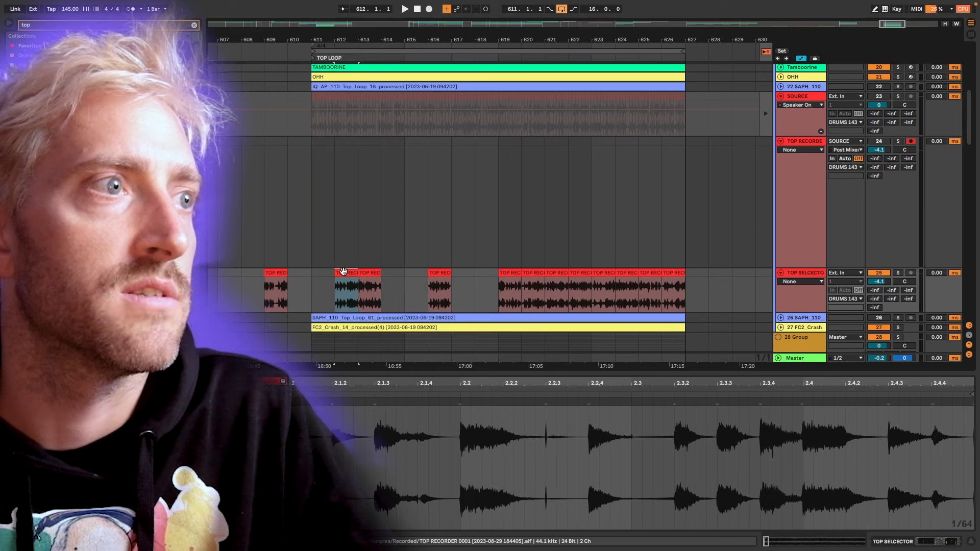
key(space)
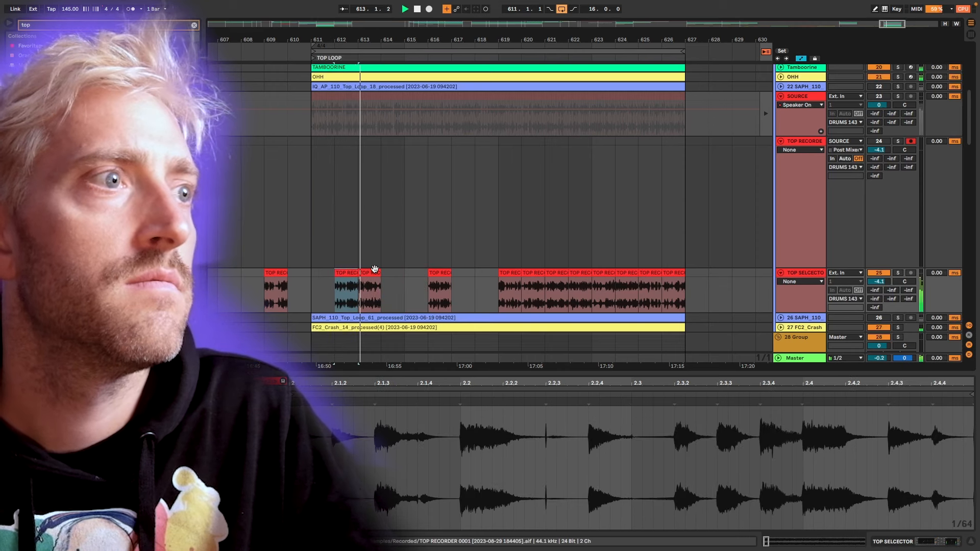
Audition the slice at bar 613 and move it one bar later to bar 614.
click(372, 272)
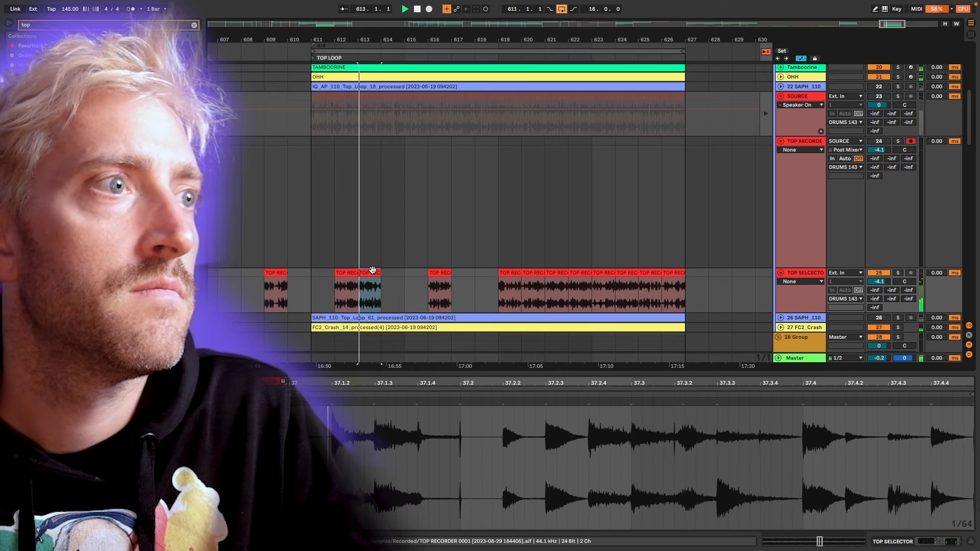
key(space)
drag(372, 274, 392, 280)
Play the TOP SELECTOR slices at bars 612 and 616 alternately to compare their grooves.
click(442, 274)
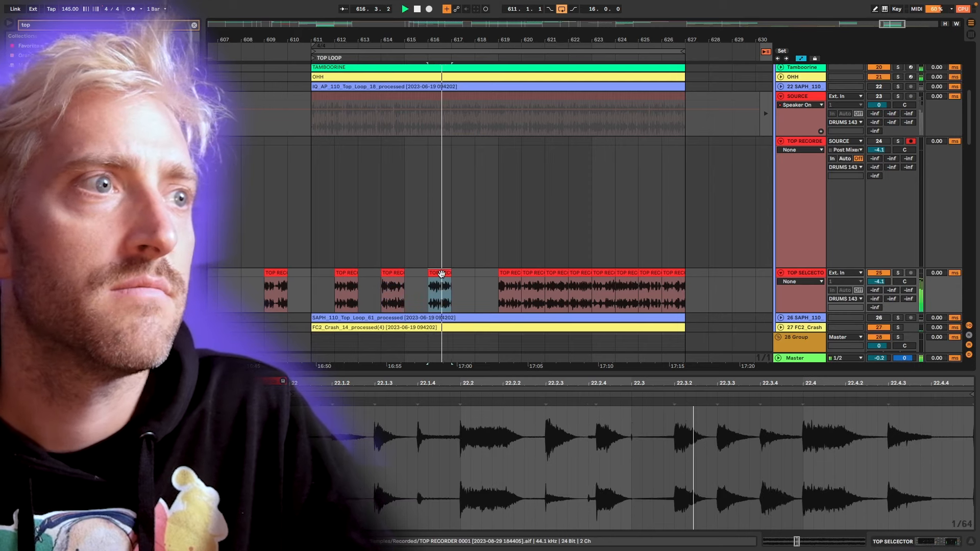
click(346, 273)
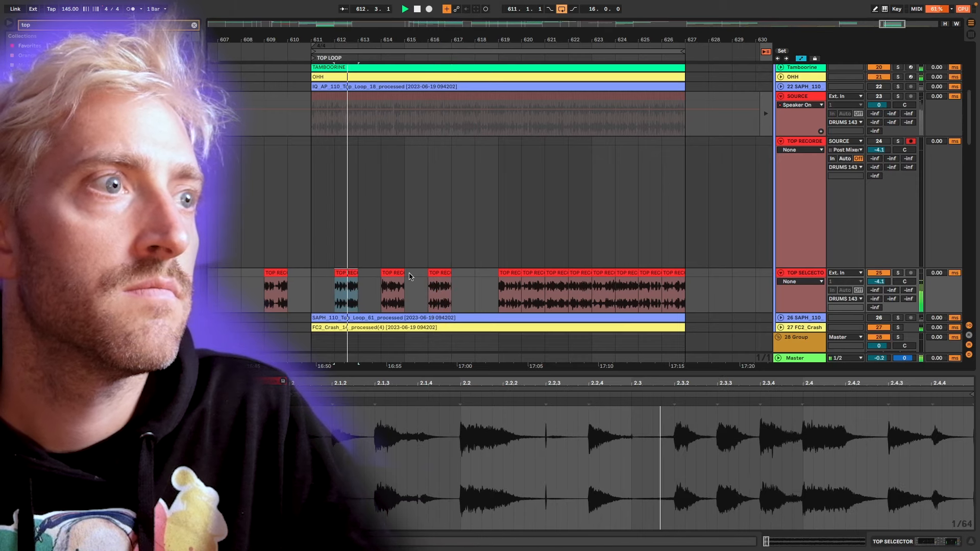
click(439, 275)
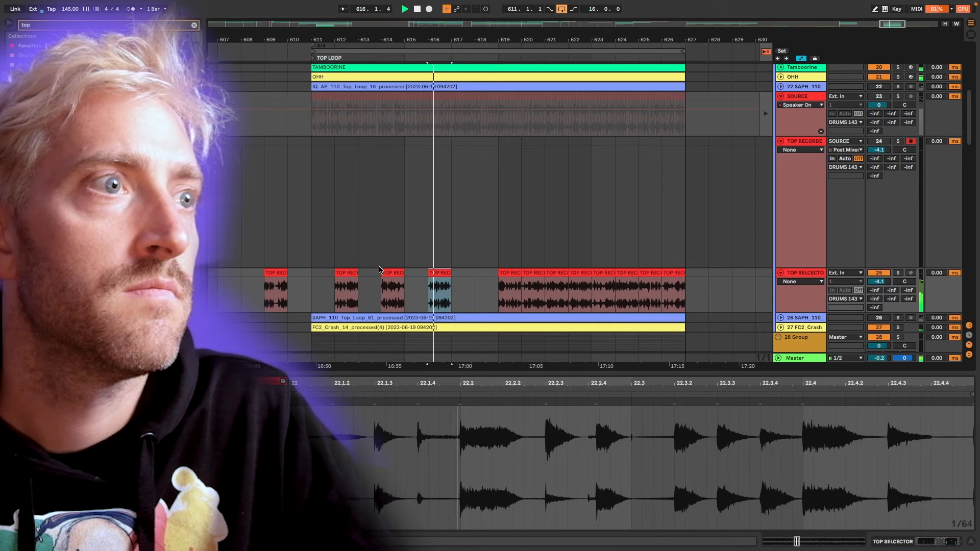
key(space)
click(352, 286)
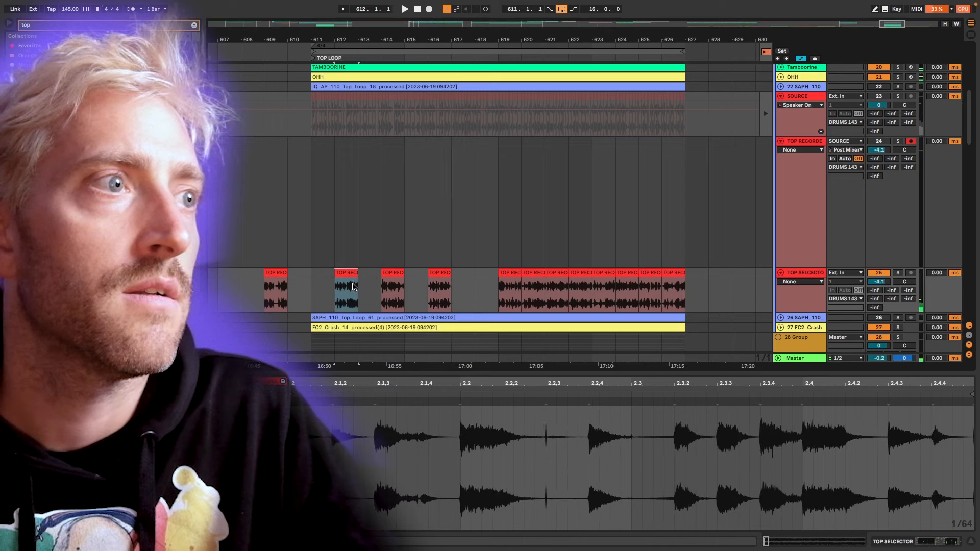
scroll(356, 289, up, 8)
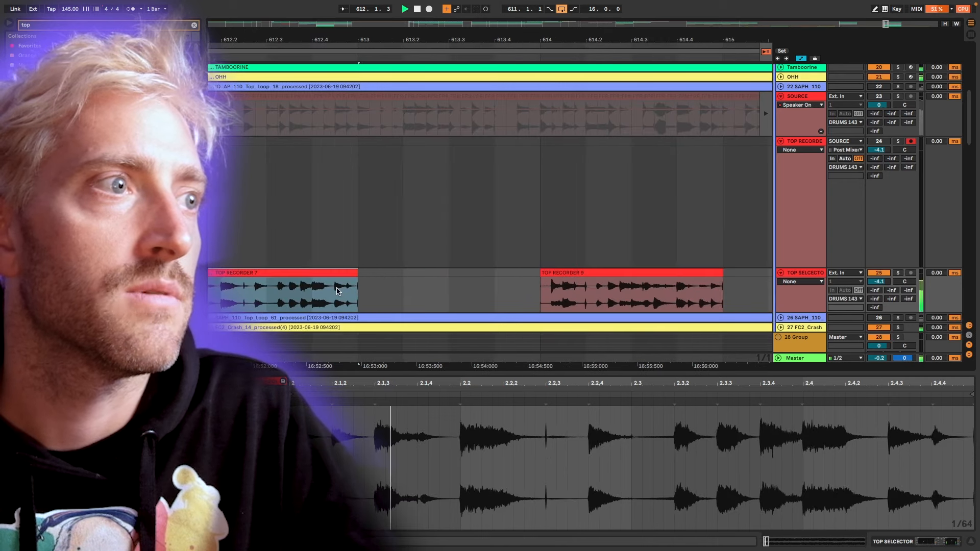
key(space)
click(309, 284)
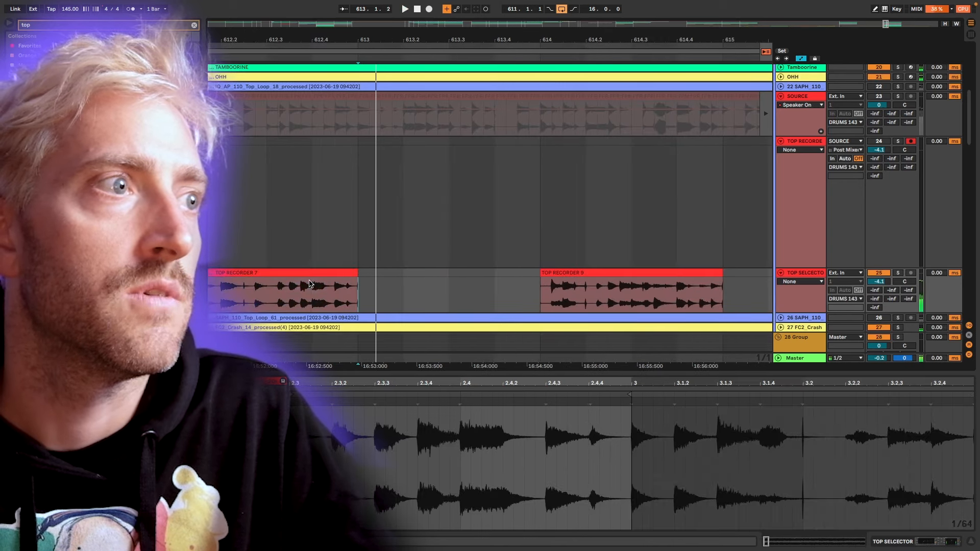
Remove the bar 612 slice, move the bar 616 slice to bar 618, and audition the slices from there.
drag(455, 280, 526, 280)
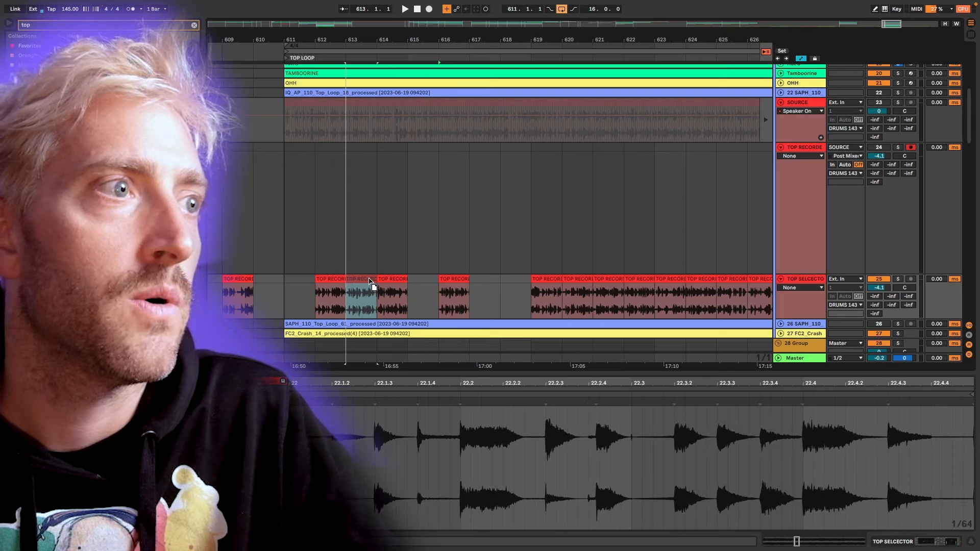
click(556, 281)
key(space)
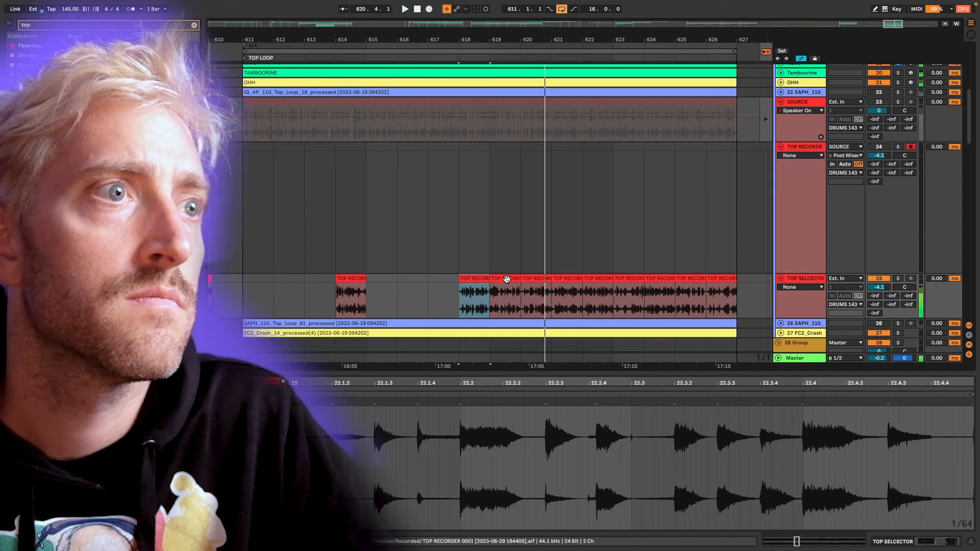
Trim the bar 619 slice so it starts at 619.2 and audition the slice at bar 620.
drag(490, 279, 499, 280)
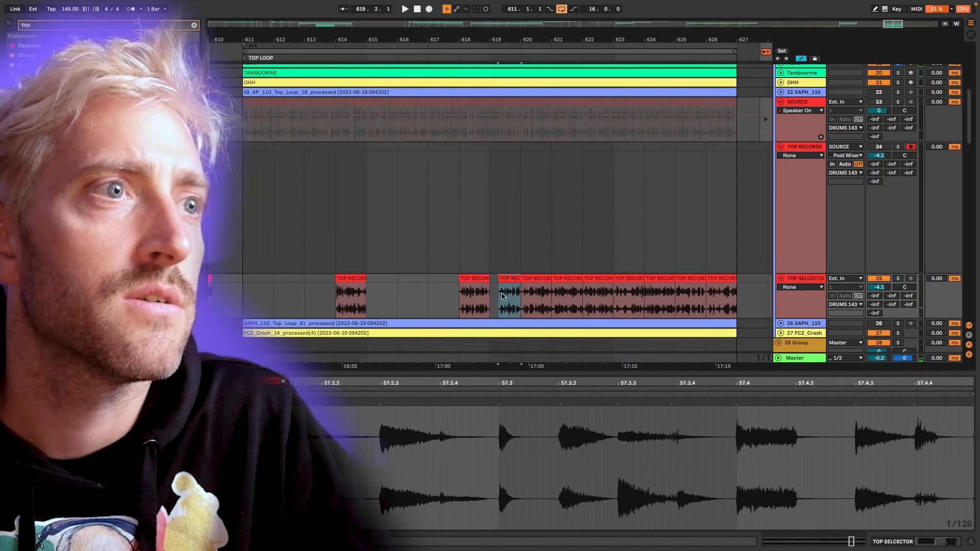
click(538, 278)
key(space)
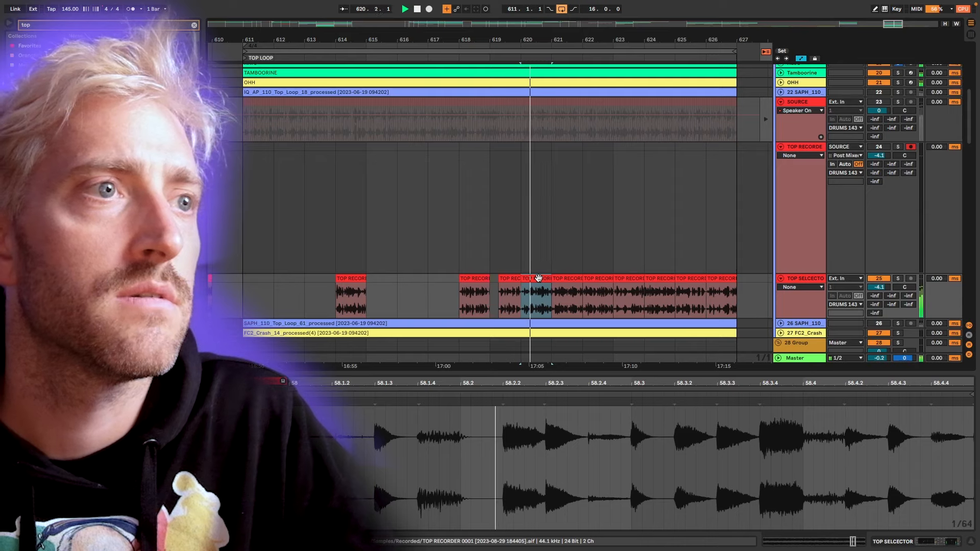
key(space)
key(space)
Audition the remaining slices from bar 621 on and delete those at bars 621 to 623, 625 and 626.
click(567, 278)
key(space)
key(space)
shift+click(629, 278)
key(Delete)
click(687, 279)
key(space)
key(space)
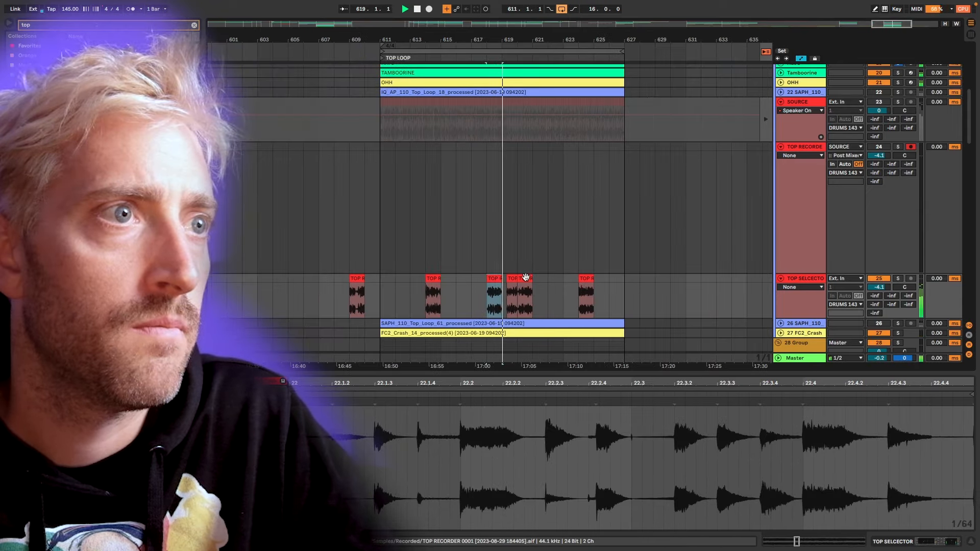
Compare the slices at bars 618 to 620, moving the bar 620 slice to bar 629 and the trimmed slice to 631.2.
click(526, 278)
key(space)
key(space)
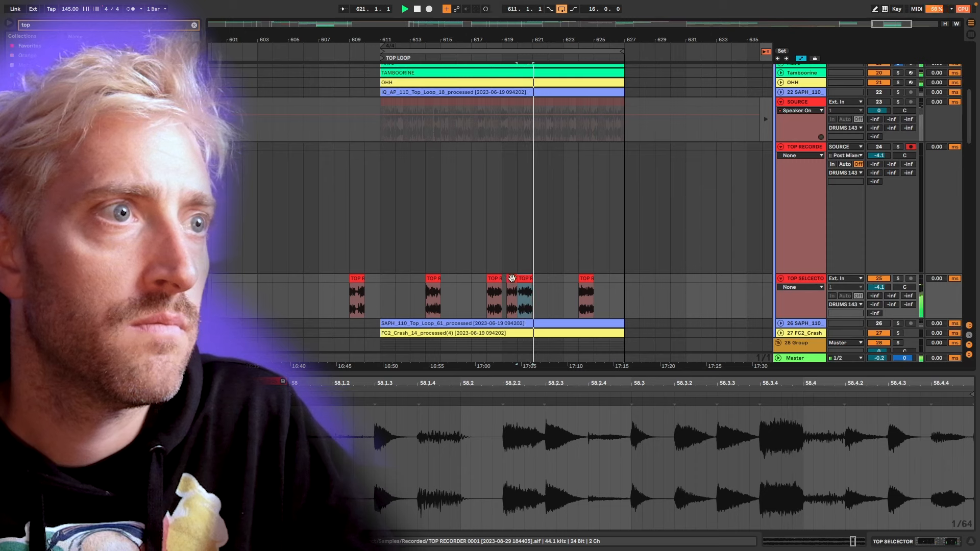
click(513, 278)
key(space)
click(494, 279)
click(526, 279)
drag(526, 280, 664, 282)
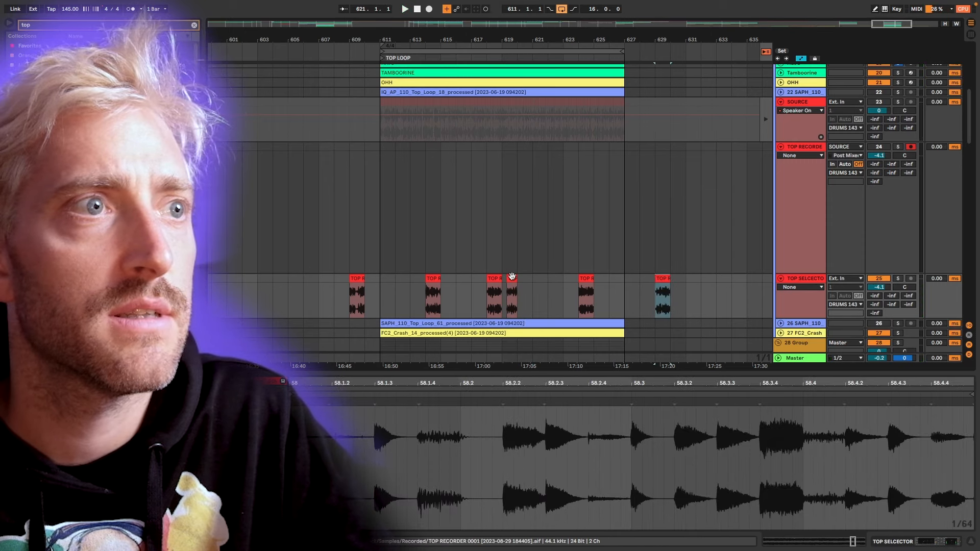
drag(512, 278, 703, 280)
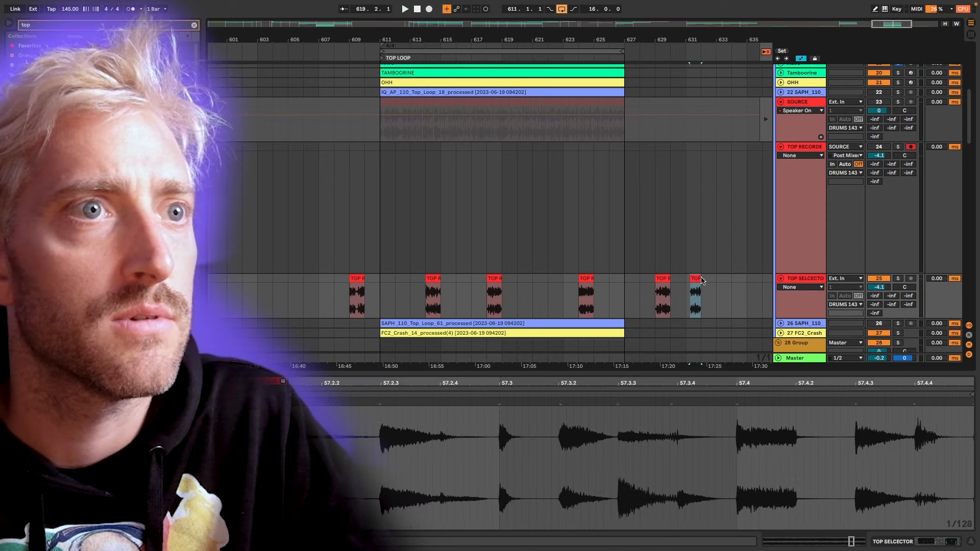
Compare the slices at bars 624, 618 and 614, moving the bar 618 slice to bar 611 and duplicating it through bar 613.
click(580, 278)
key(space)
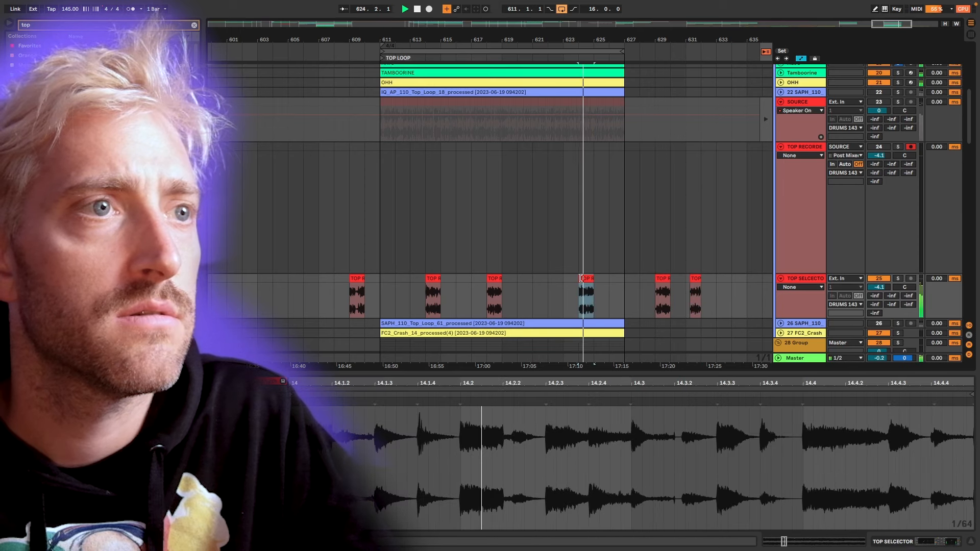
click(495, 279)
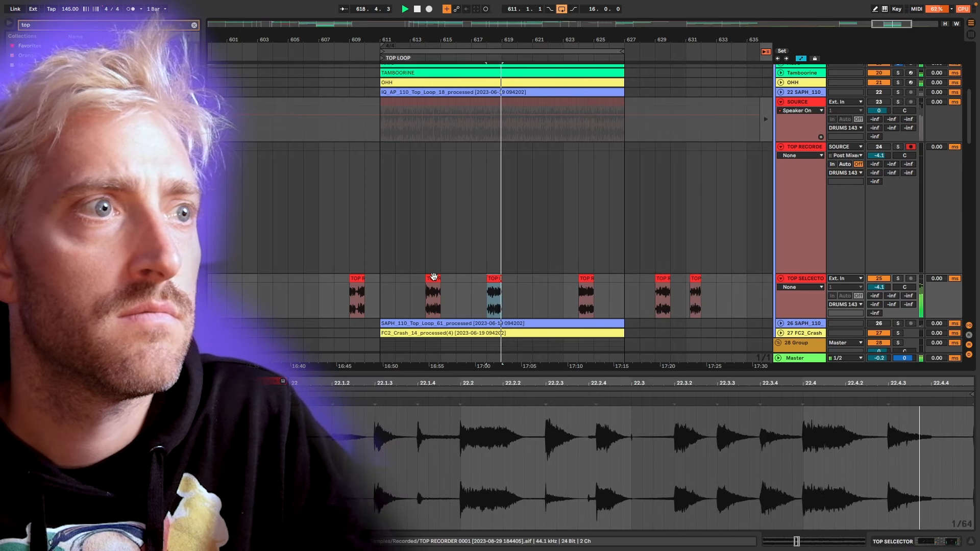
click(433, 280)
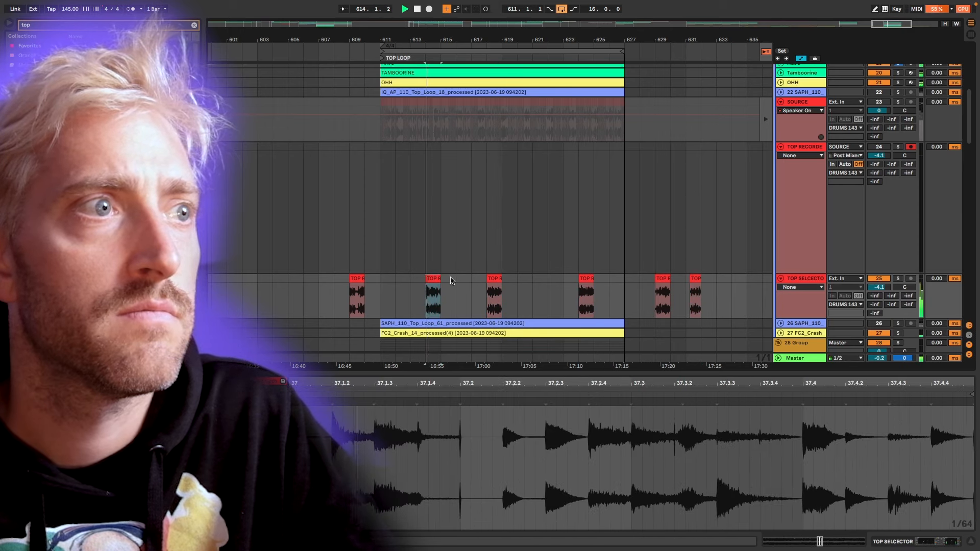
click(494, 278)
key(space)
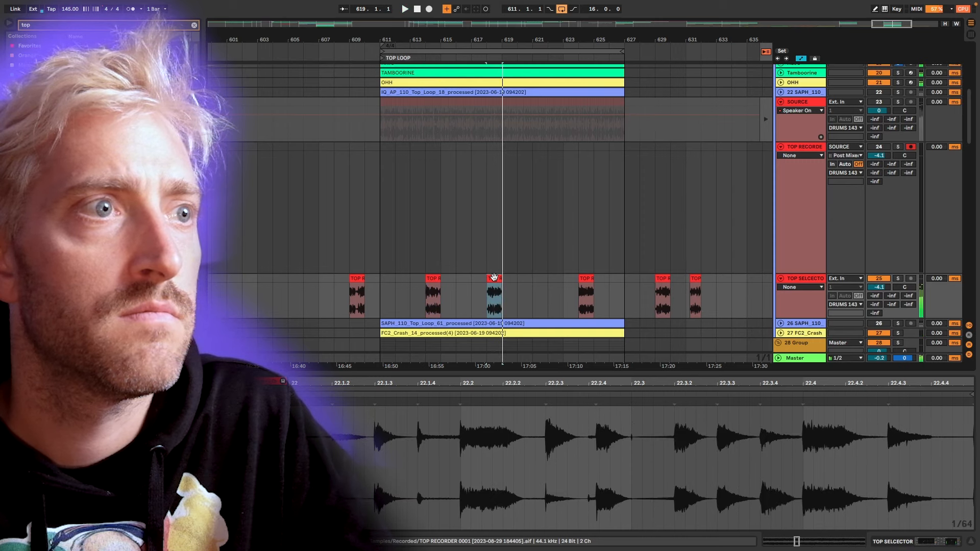
drag(495, 279, 390, 278)
key(super+d)
key(super+d)
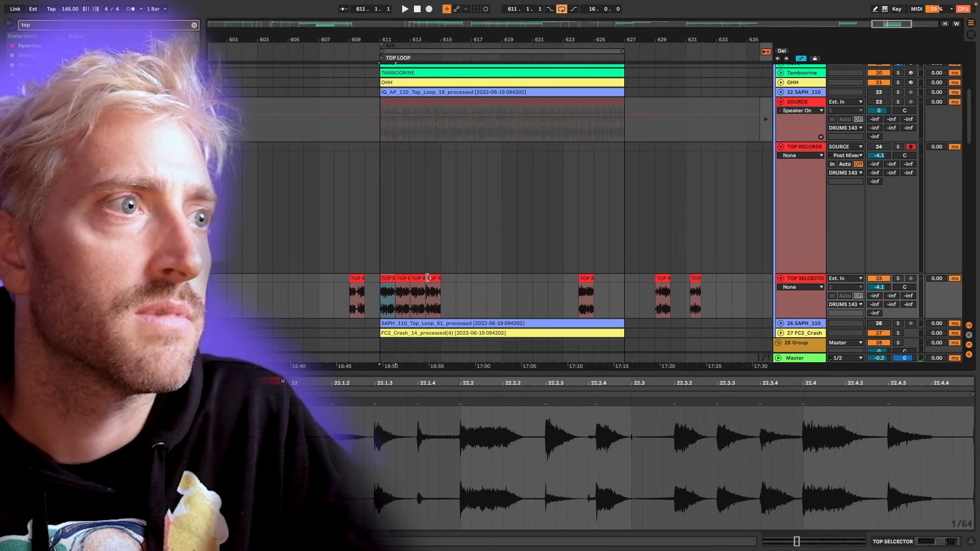
Loop the arrangement over bars 611 to 614, copy the bar 614 slice onto bar 612, and audition the four-bar pattern.
shift+click(428, 278)
key(super+l)
key(space)
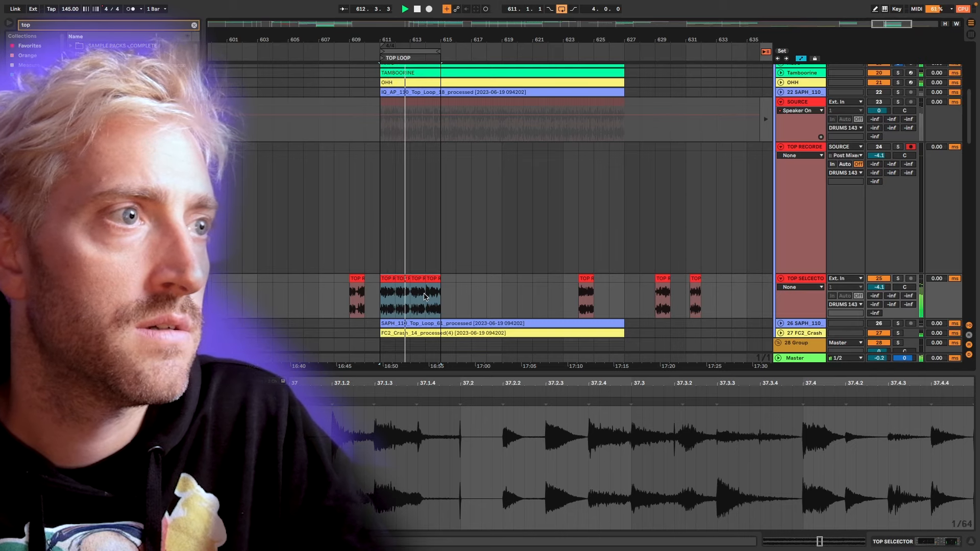
scroll(423, 296, up, 4)
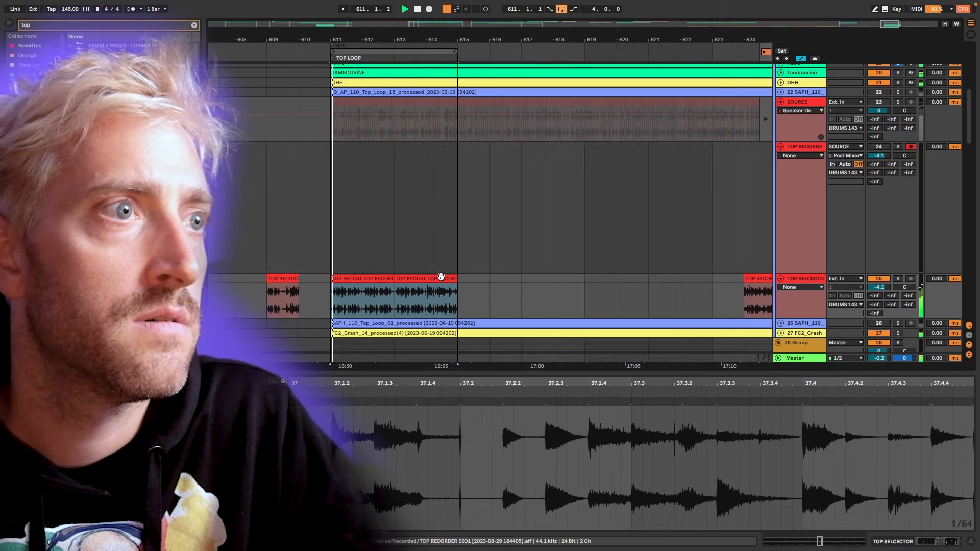
click(341, 276)
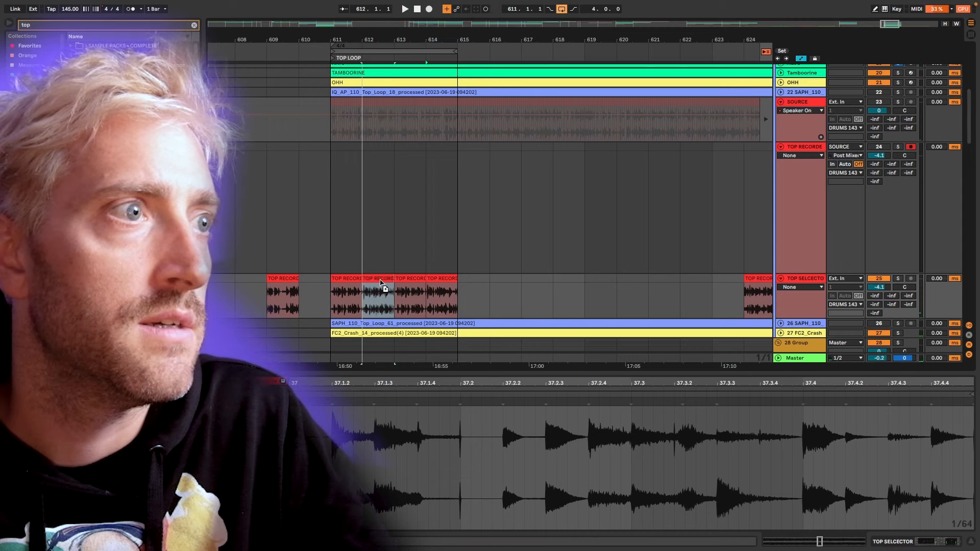
key(space)
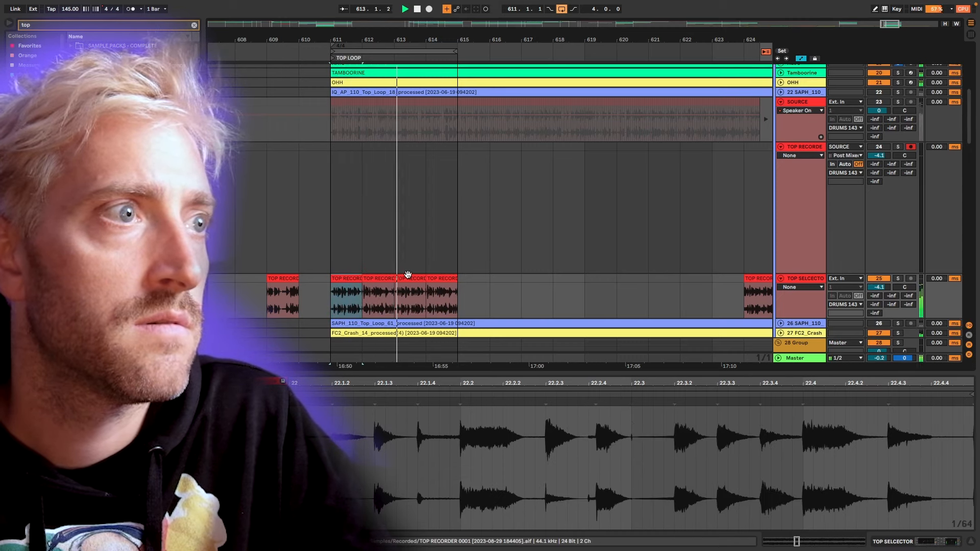
Move the three slices at bars 612 to 614 out of the loop to bars 605 to 607.
click(380, 279)
shift+click(431, 279)
scroll(431, 279, down, 3)
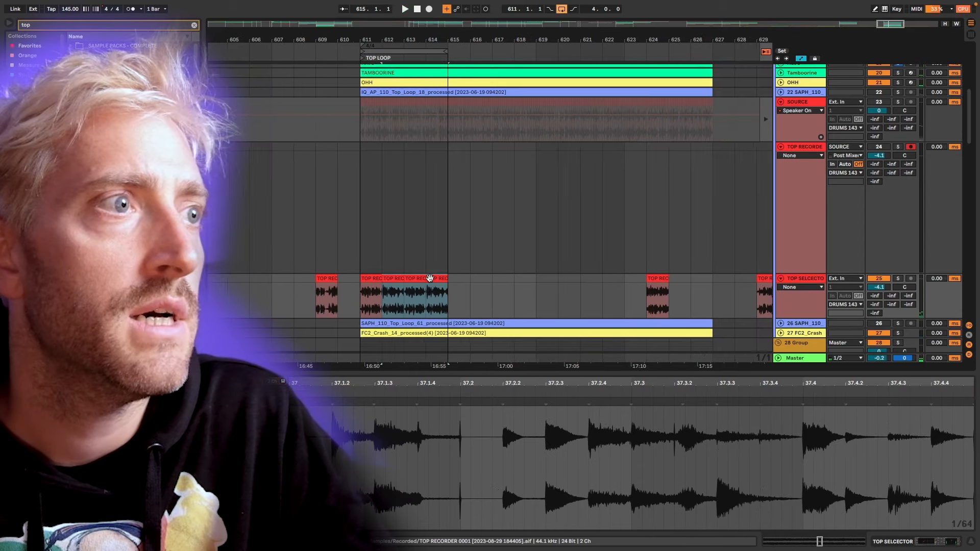
drag(432, 278, 290, 282)
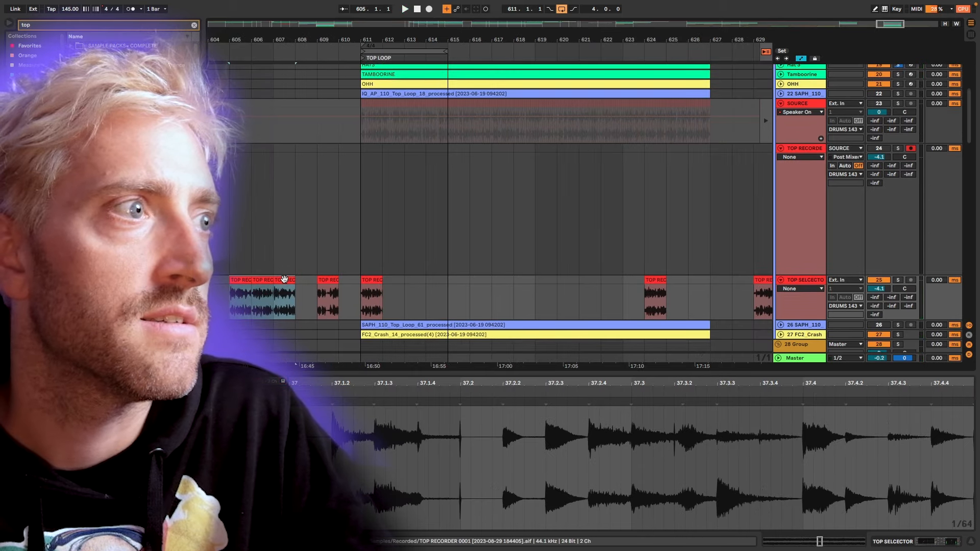
Turn on clip looping for the bar 611 slice over its one-bar sample range from 22 to 23.
click(378, 280)
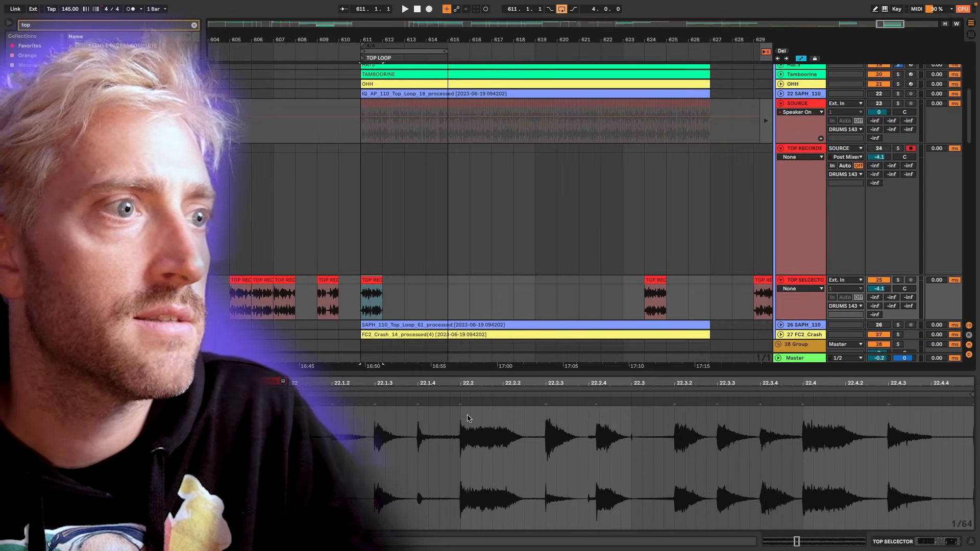
scroll(469, 419, down, 5)
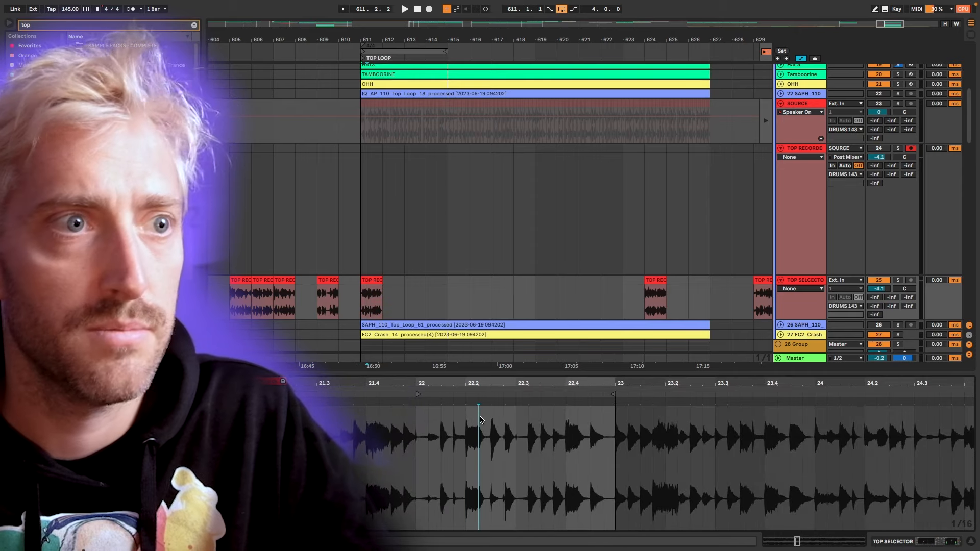
key(super+l)
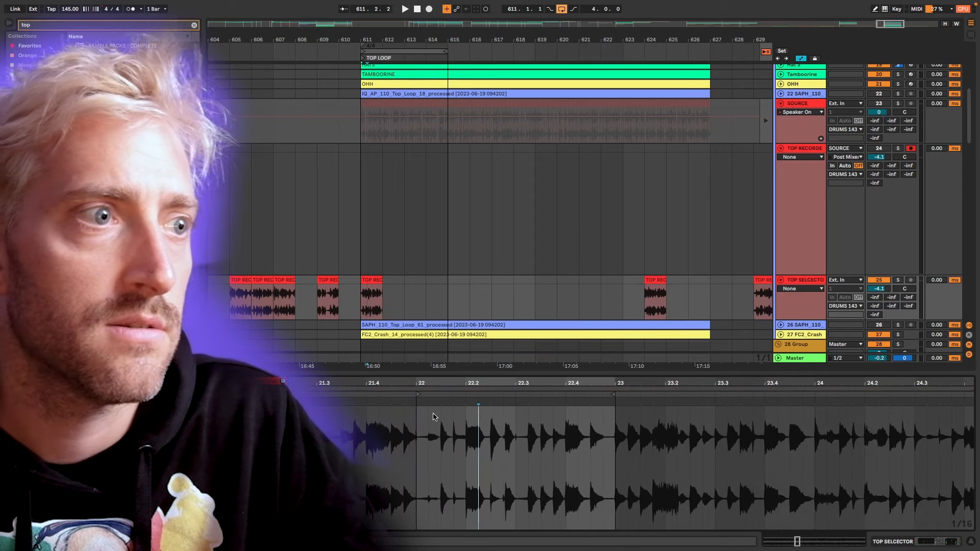
drag(416, 419, 615, 421)
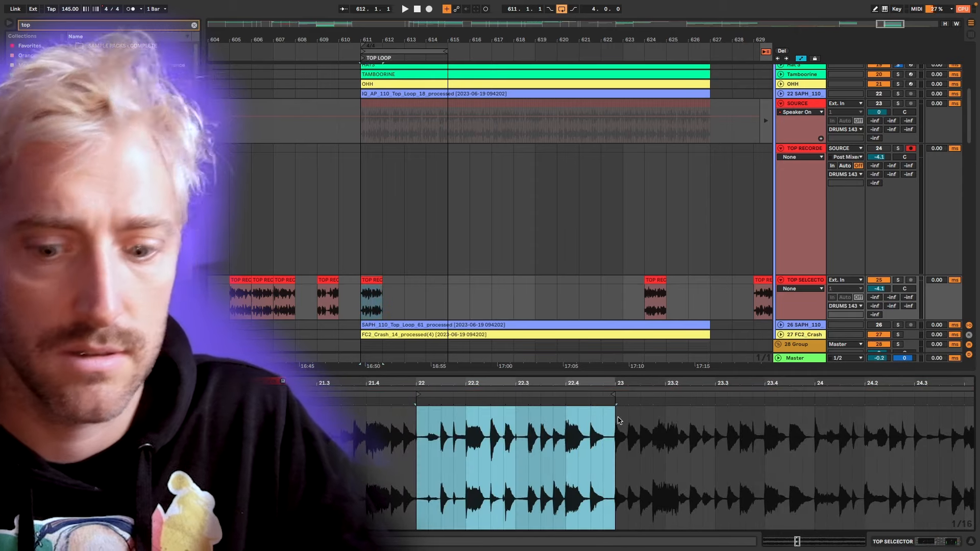
key(super+l)
Move the bar 624 slice to bar 633, extend the looped bar 611 slice to bar 627, and play it.
scroll(370, 284, down, 2)
drag(543, 281, 663, 282)
drag(378, 281, 573, 290)
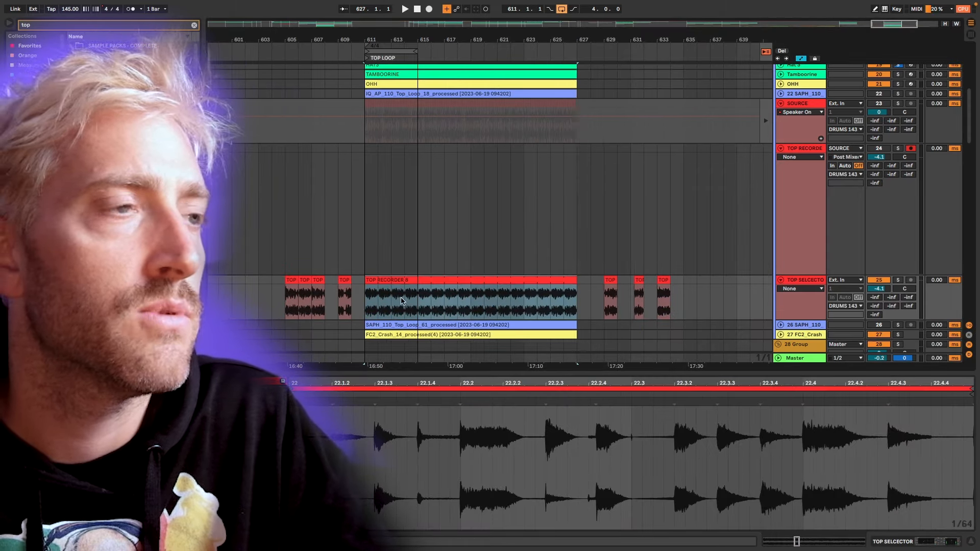
scroll(402, 301, up, 8)
key(space)
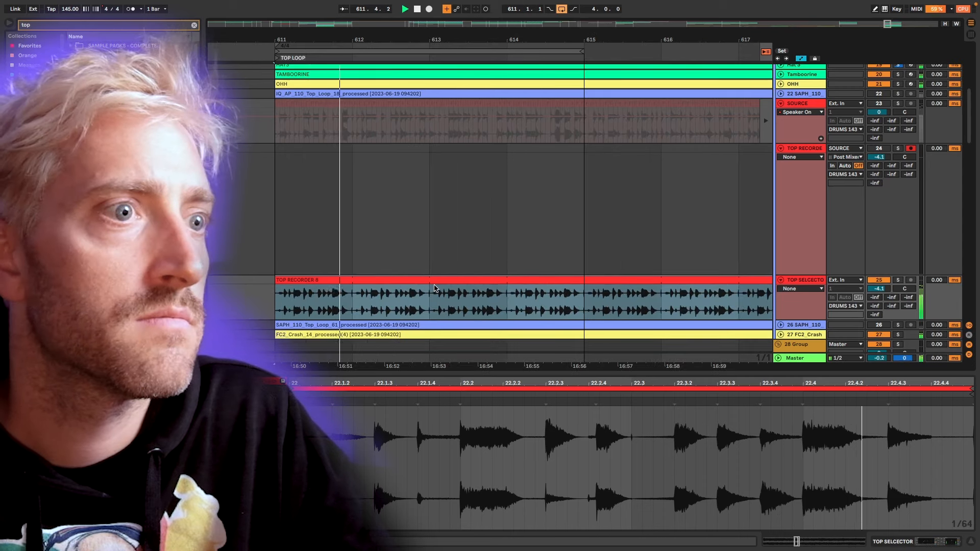
Lower the TOP SELECTOR track's volume to -11.7 dB while playing, solo the track and stop playback.
scroll(434, 287, down, 5)
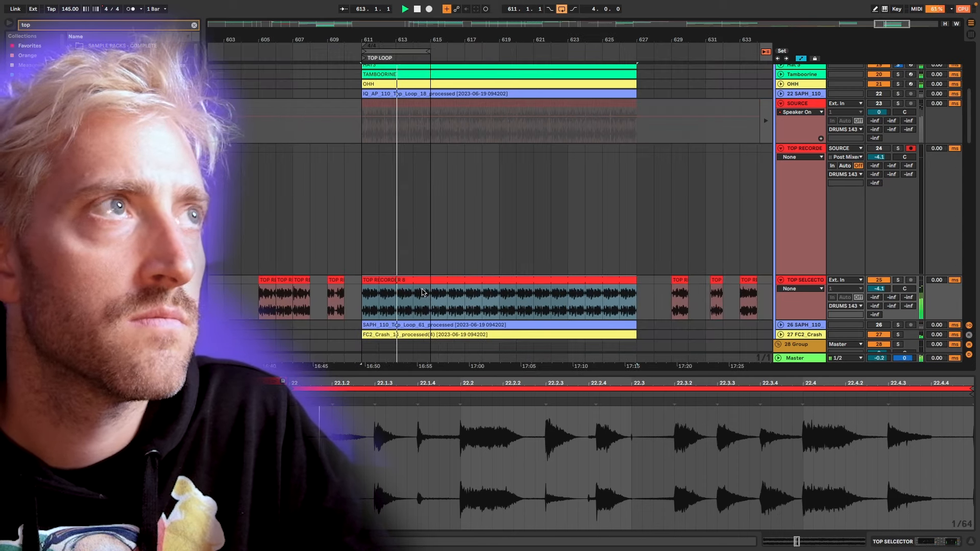
click(886, 284)
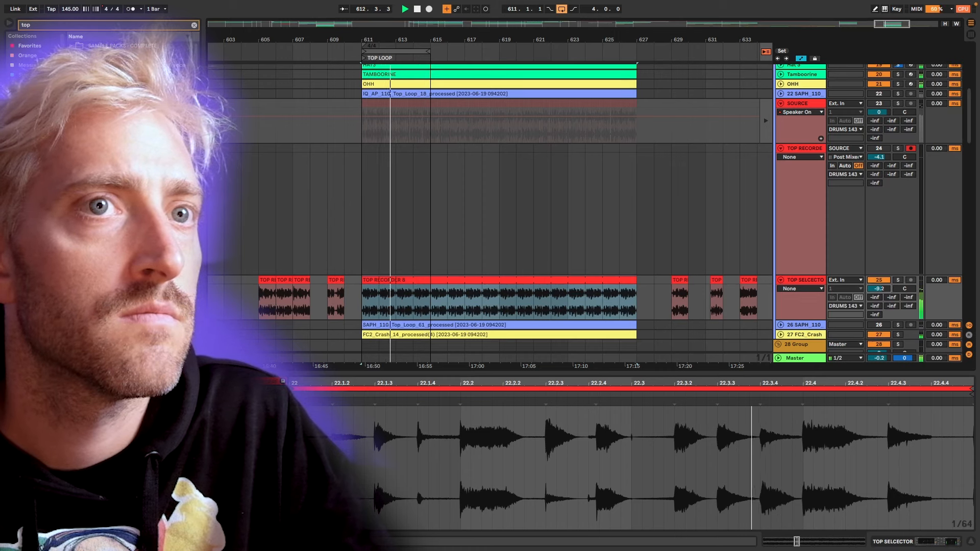
drag(880, 289, 880, 283)
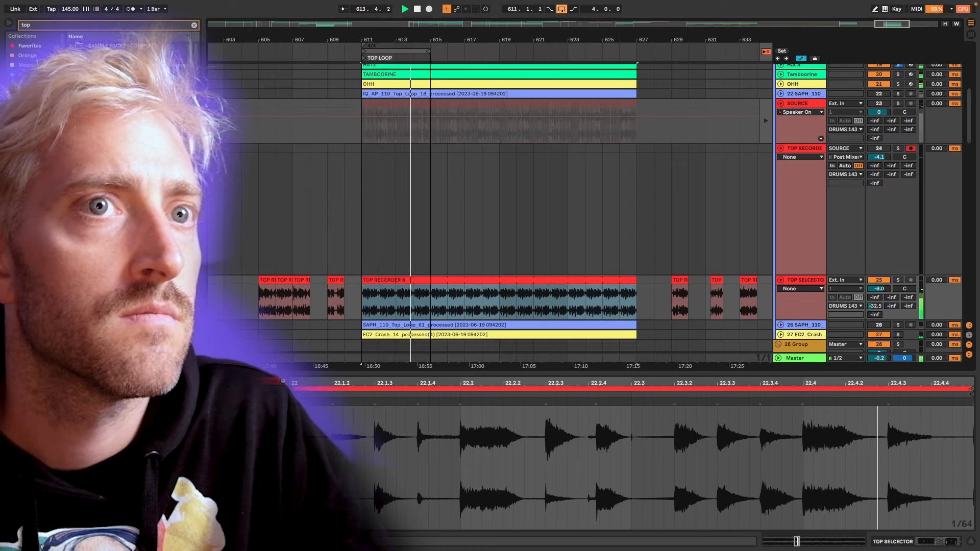
key(Tab)
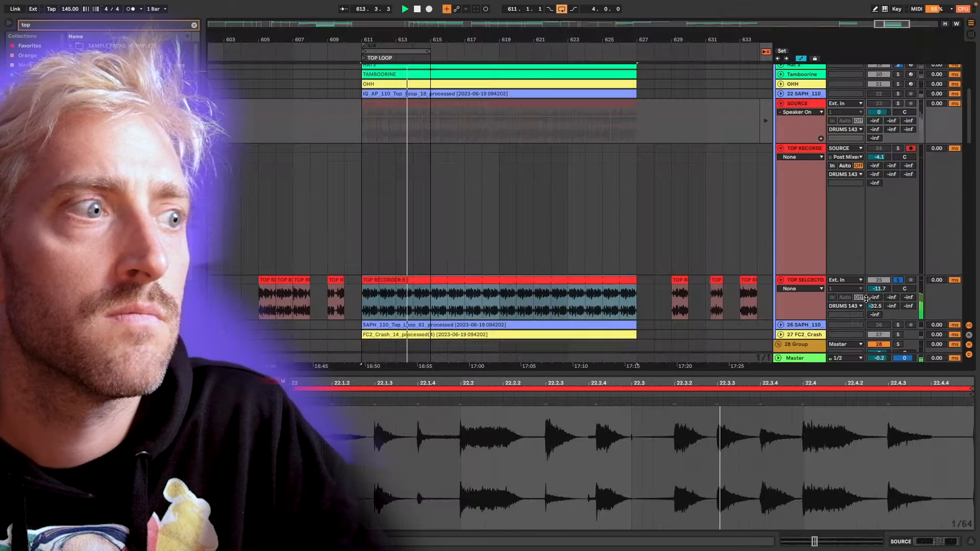
key(Tab)
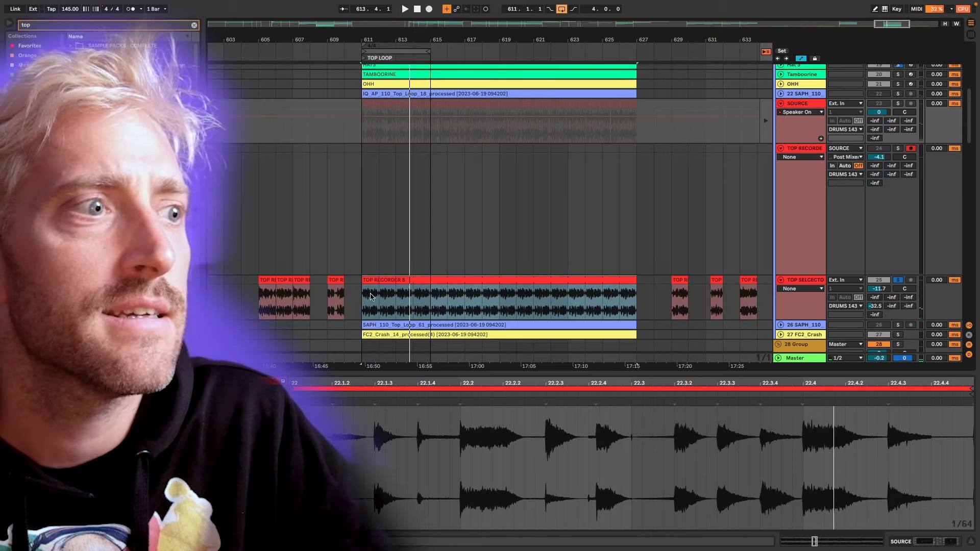
Cut the looped clip just before bar 612 to separate the bar 611 slice.
scroll(372, 296, up, 10)
click(510, 297)
key(ctrl+e)
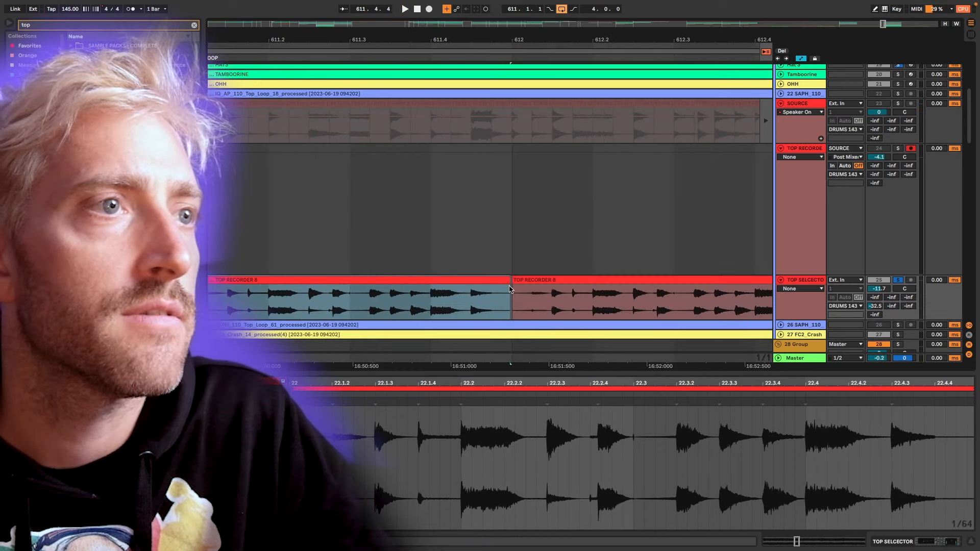
click(506, 288)
scroll(510, 284, down, 3)
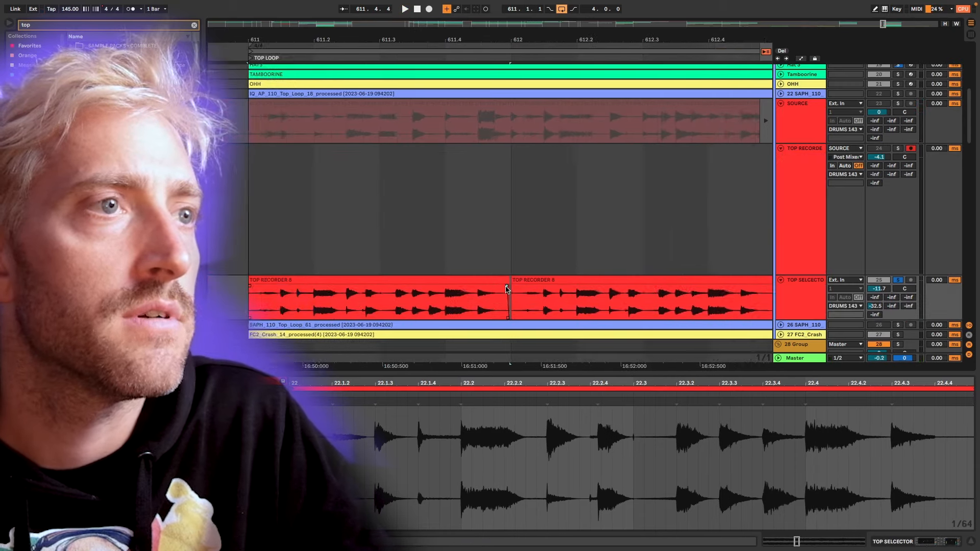
Adjust the short fade-in of the bar 611 slice and trim its start to slightly after the bar line.
click(489, 282)
scroll(332, 303, up, 10)
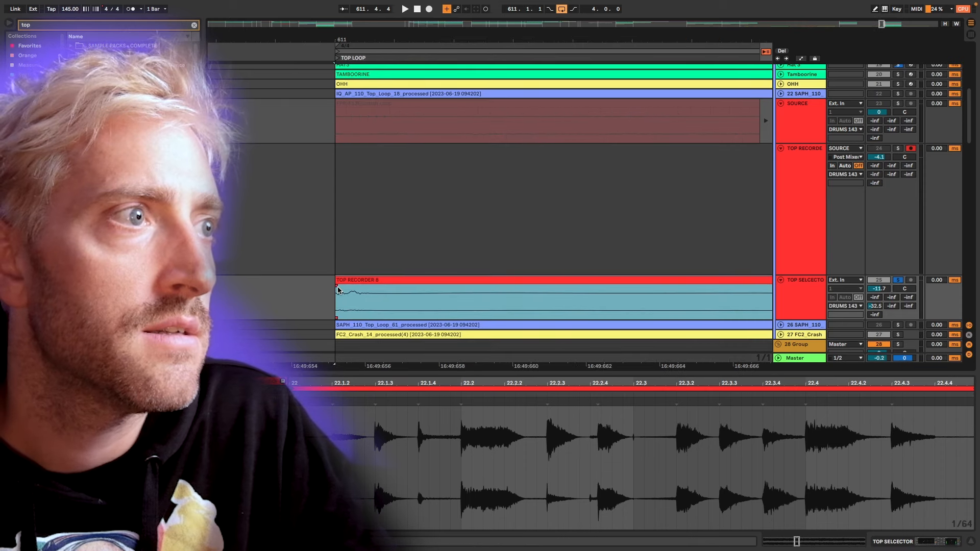
drag(338, 290, 419, 285)
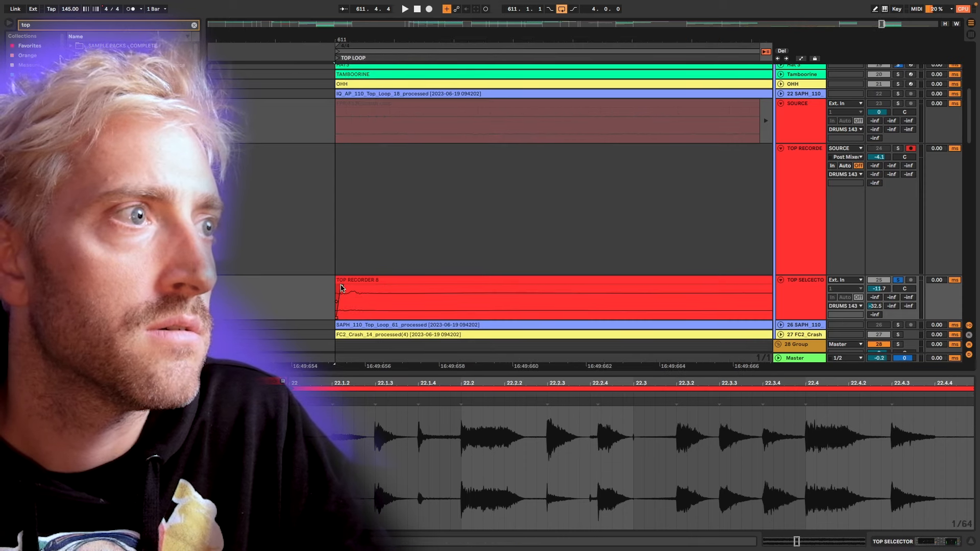
click(406, 289)
scroll(401, 289, down, 5)
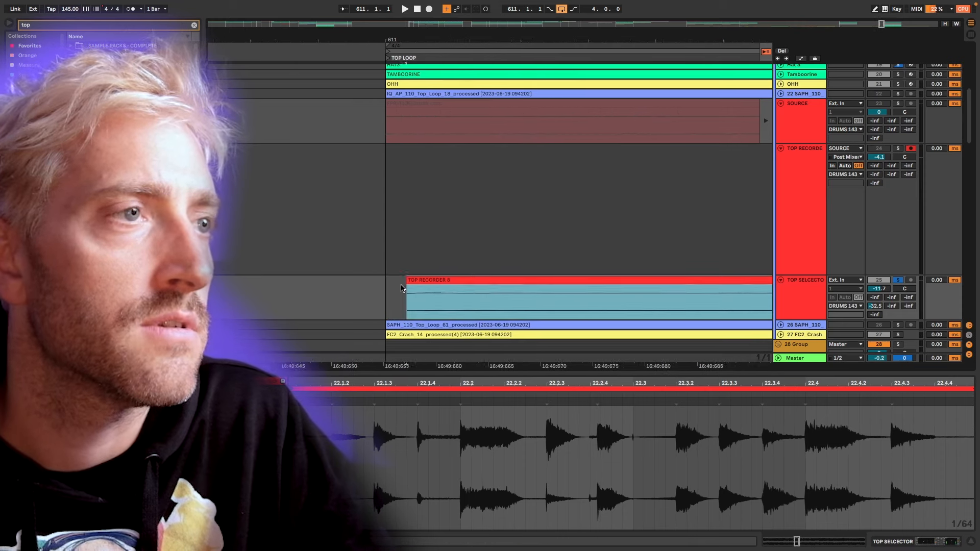
scroll(266, 287, right, 1)
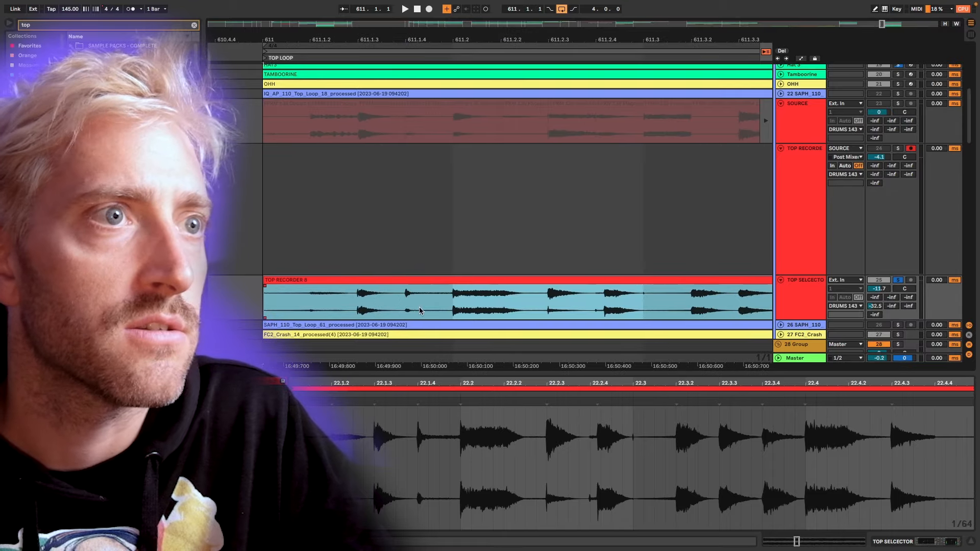
Set the arrangement to a fixed 1/16 grid and enlarge the TOP SELECTOR track's waveform.
right_click(342, 299)
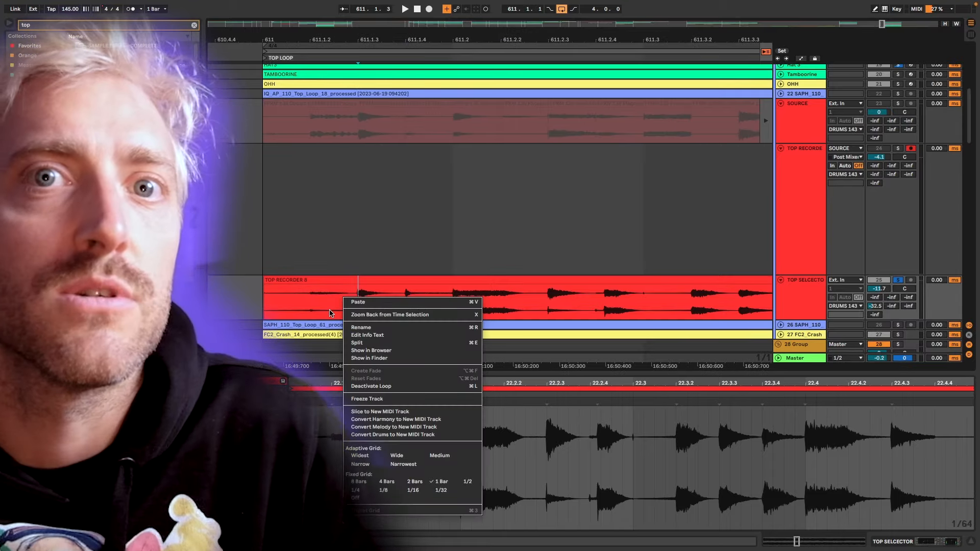
click(413, 491)
scroll(317, 301, up, 3)
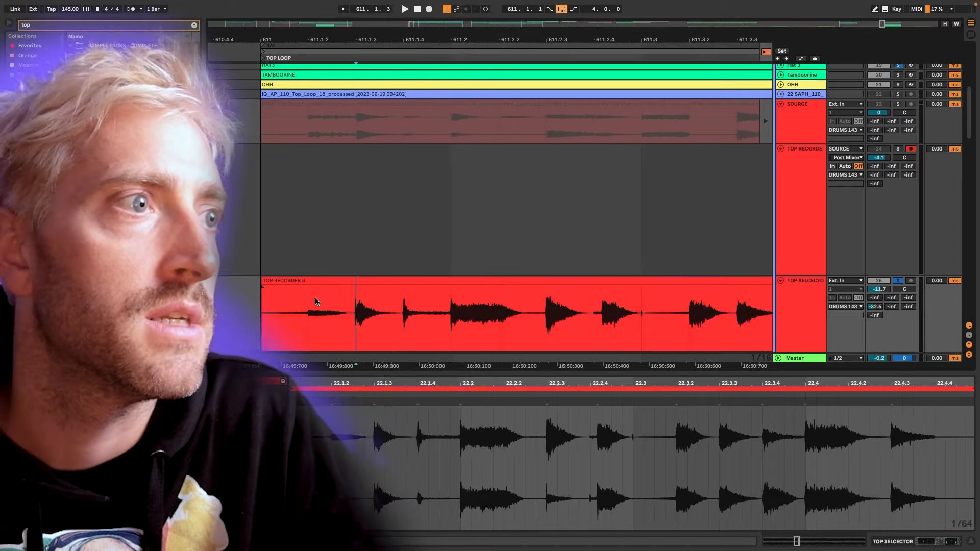
Examine how the hits at 611.1.2 and 611.1.3 line up with the 1/16 grid.
click(305, 313)
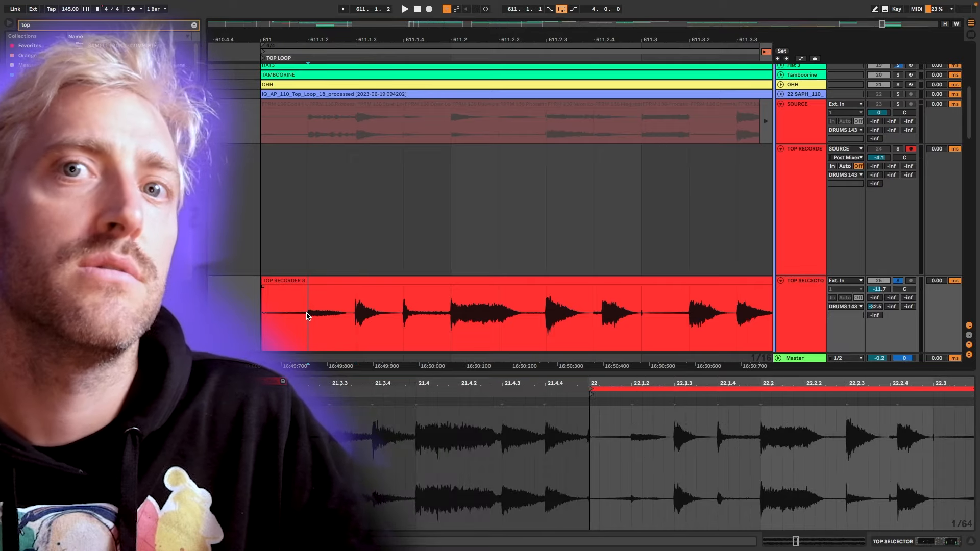
scroll(306, 311, up, 10)
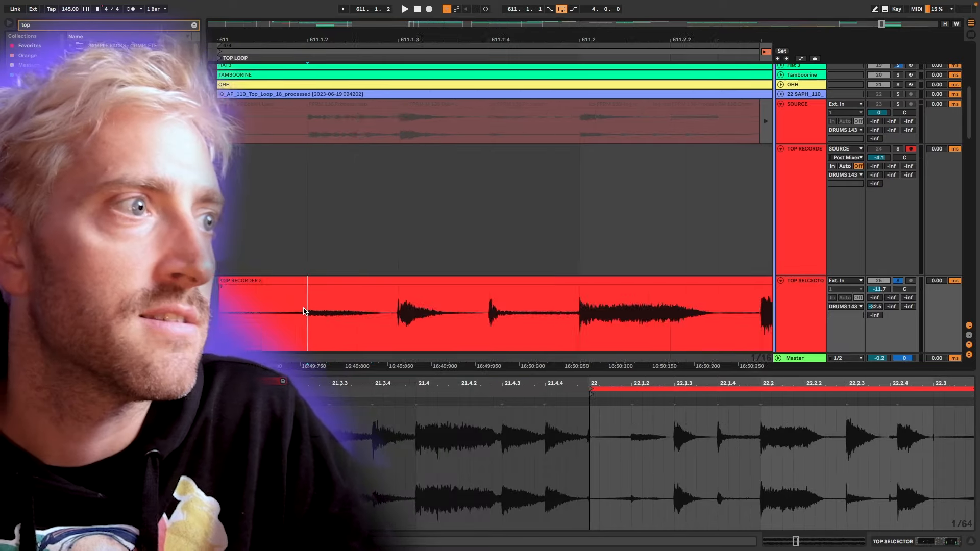
scroll(305, 306, down, 6)
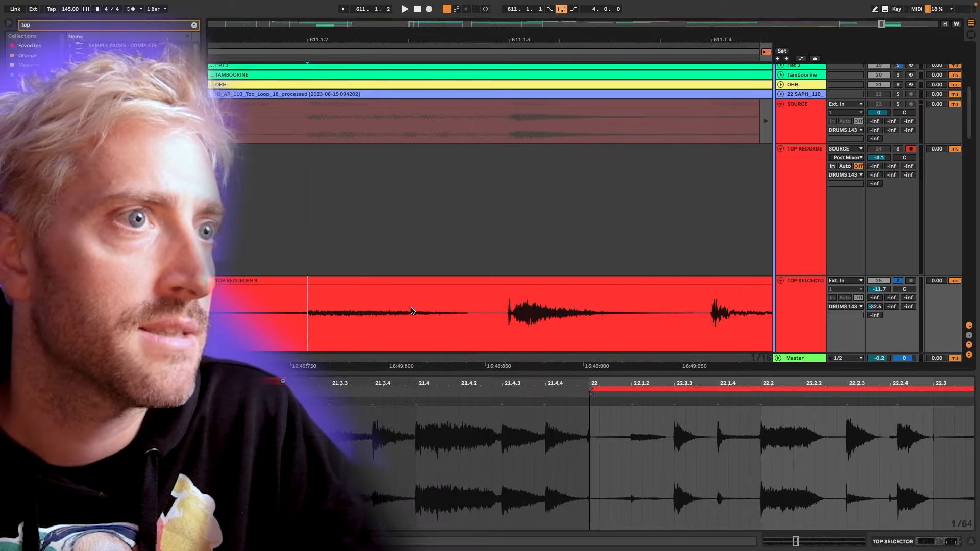
scroll(524, 315, up, 6)
scroll(332, 309, up, 5)
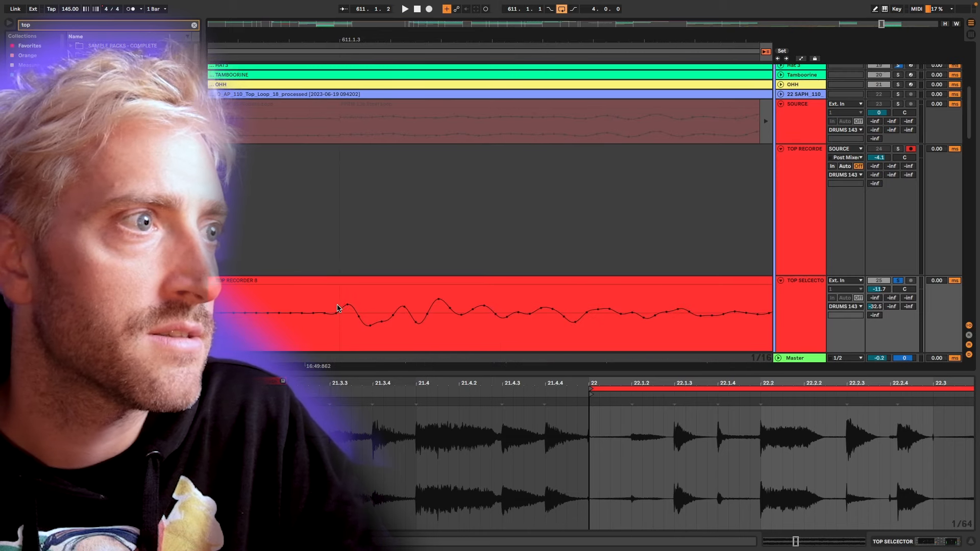
click(338, 307)
scroll(337, 315, down, 8)
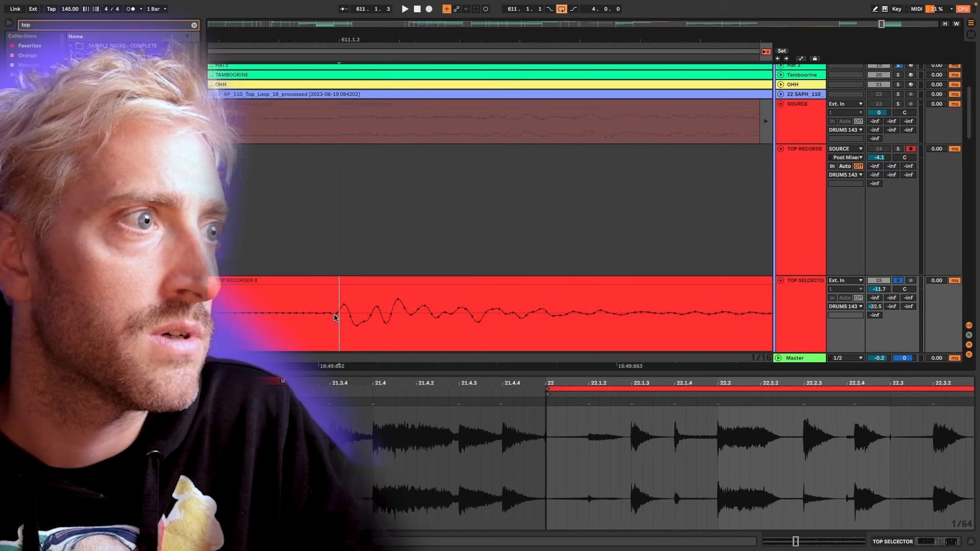
Try splitting the bar 611 slice at the 611.1.4 hit.
scroll(390, 315, right, 4)
scroll(378, 317, up, 10)
click(382, 305)
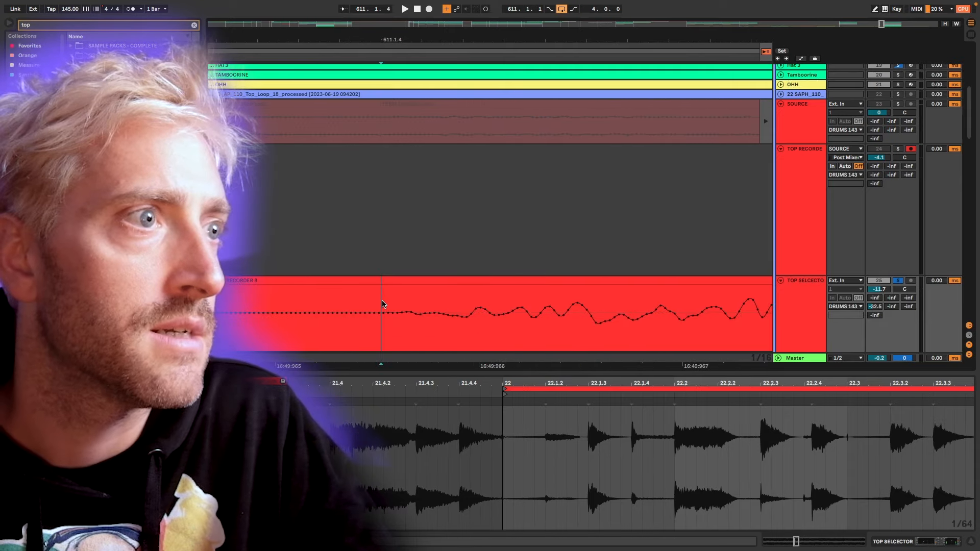
key(ctrl+e)
scroll(411, 301, down, 3)
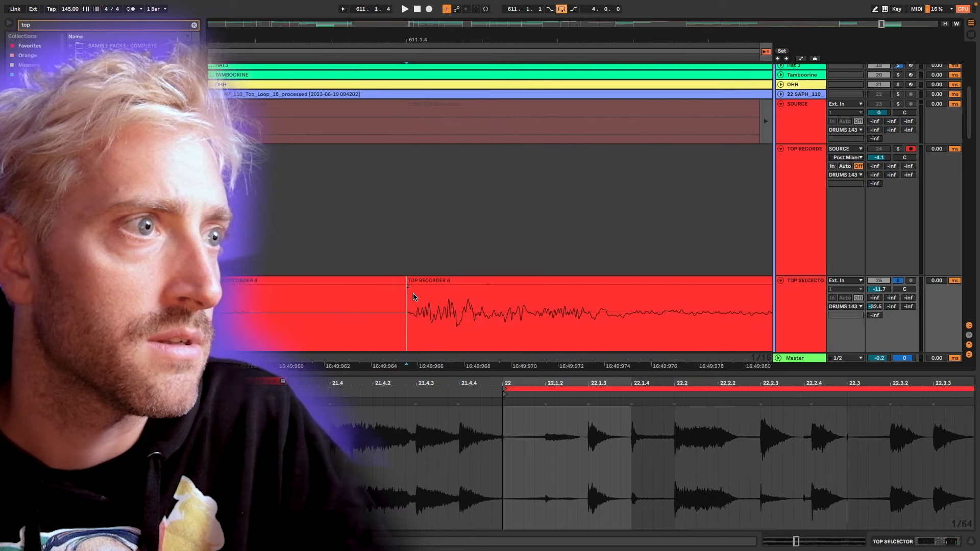
scroll(414, 297, down, 6)
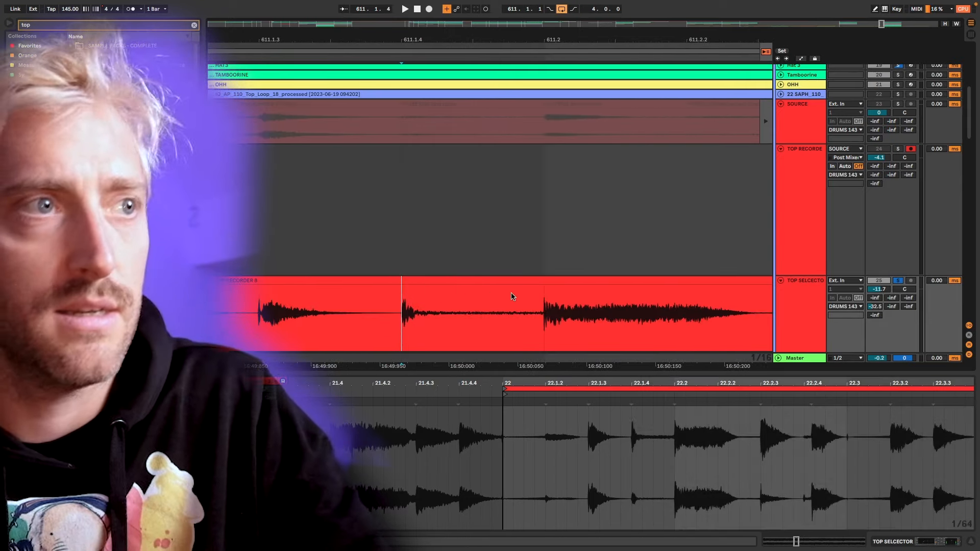
Check the 611.2.3 hit against the grid and split the slice at 611.2.4, just before the late hit.
scroll(544, 304, up, 10)
scroll(543, 305, right, 10)
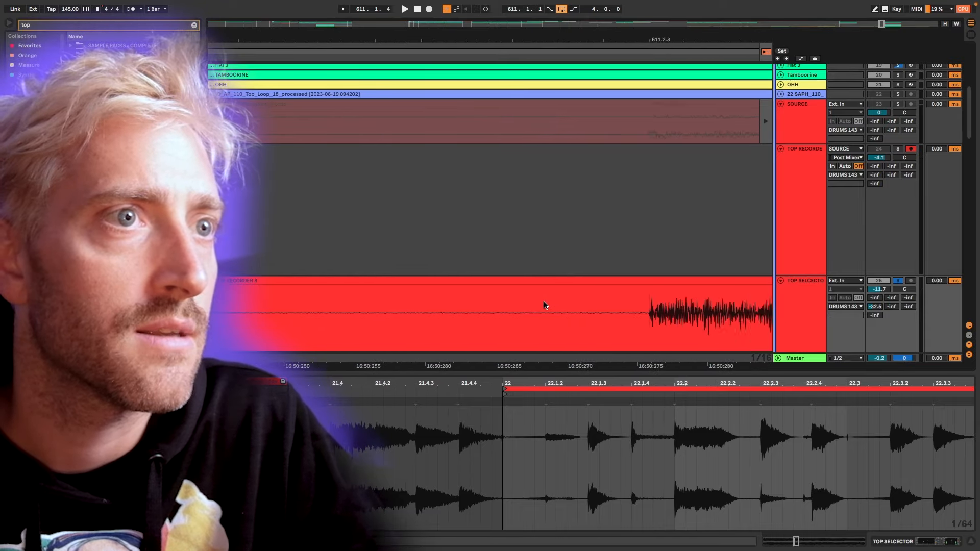
scroll(544, 305, right, 8)
scroll(458, 317, up, 6)
scroll(457, 320, down, 3)
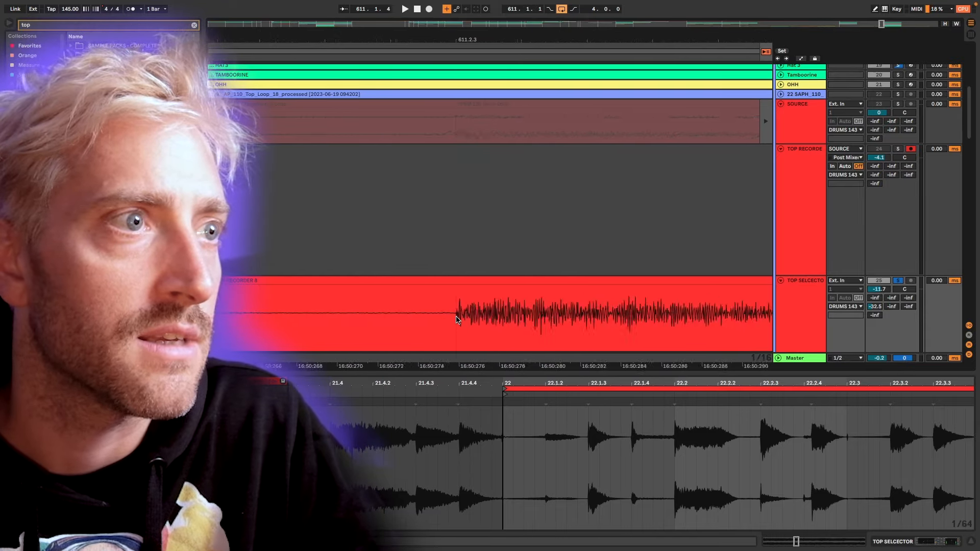
scroll(457, 320, down, 4)
scroll(457, 320, right, 4)
drag(351, 299, 469, 299)
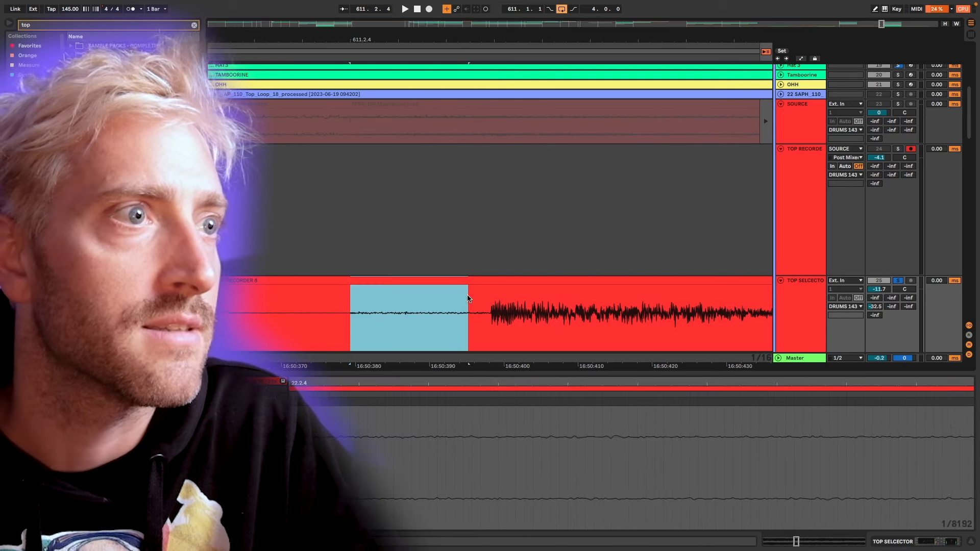
scroll(469, 298, down, 5)
scroll(469, 298, up, 3)
click(428, 297)
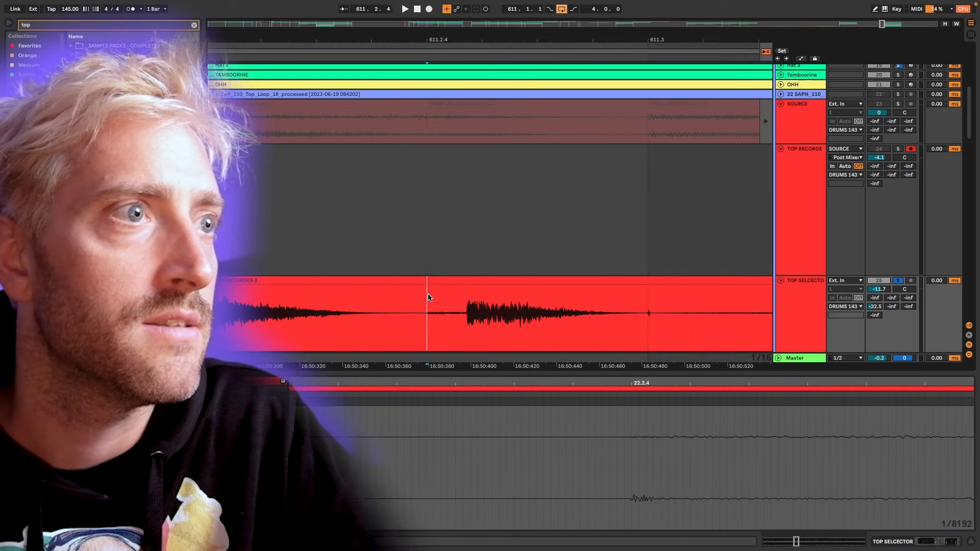
key(ctrl+e)
Split the slice at 611.3 and move the isolated hit earlier so its transient lands on 611.2.4.
click(648, 301)
key(ctrl+e)
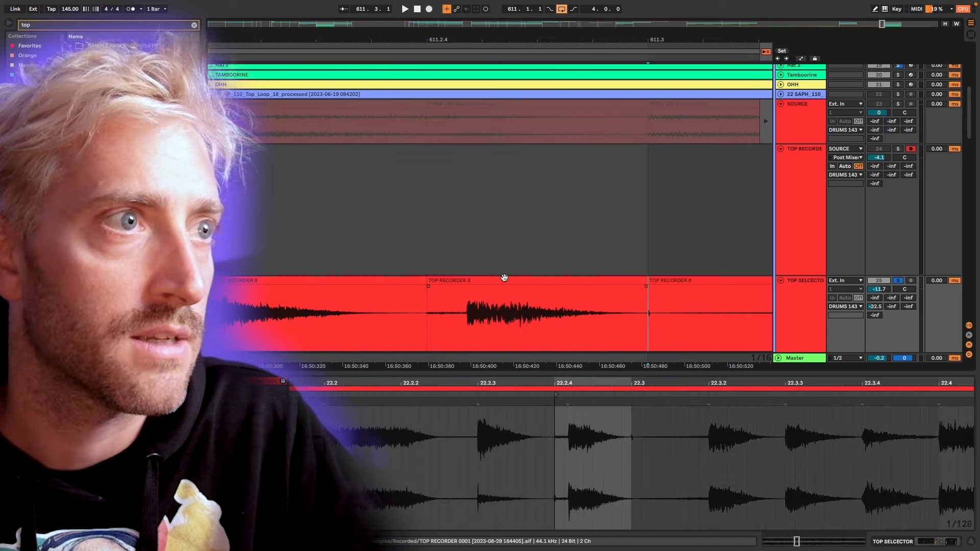
drag(595, 277, 553, 278)
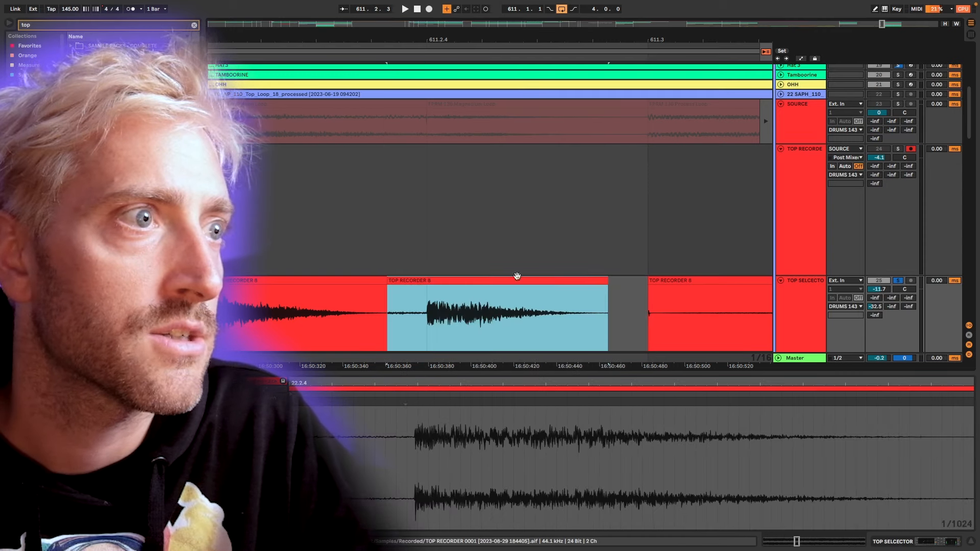
Trim the stray transient at the start of the 611.3 segment, then split at 611.3.2 and nudge the following hit onto the grid.
click(662, 282)
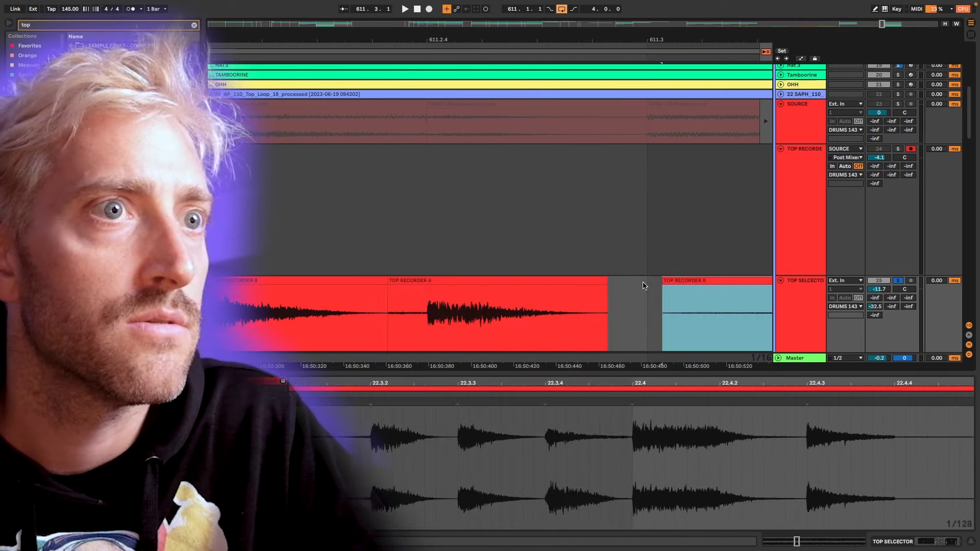
scroll(590, 309, down, 5)
scroll(573, 309, up, 10)
click(470, 295)
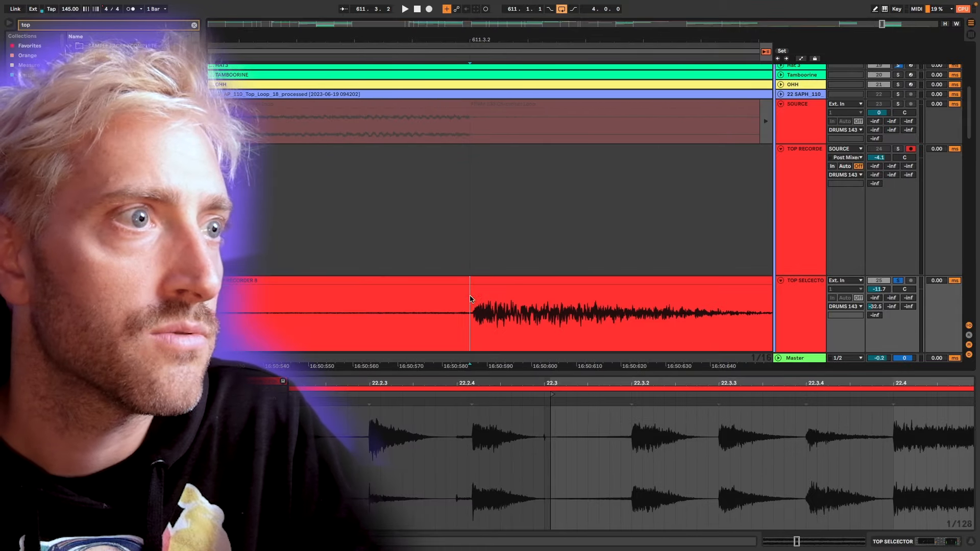
key(super+e)
mouse_move(487, 283)
mouse_down()
mouse_move(489, 292)
mouse_move(482, 280)
mouse_up()
click(449, 282)
scroll(442, 286, down, 10)
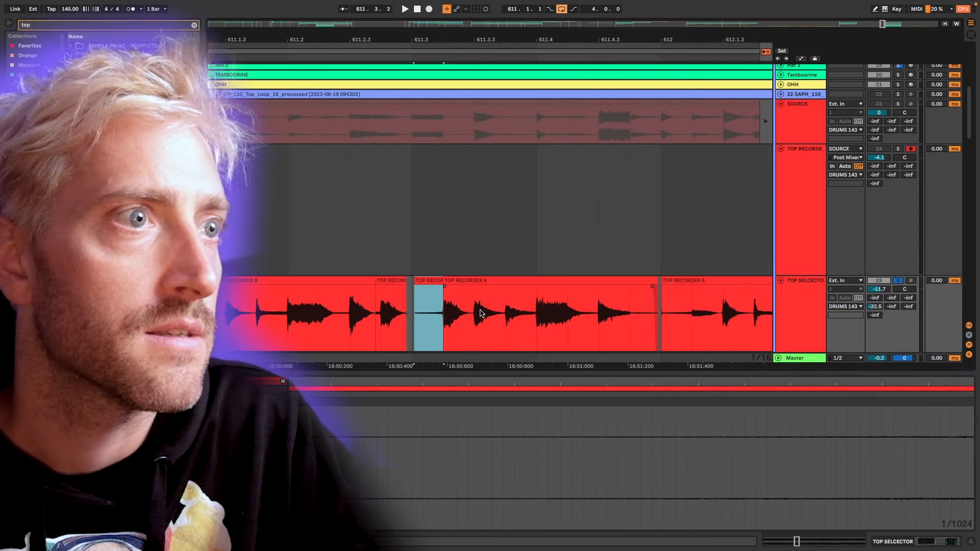
Check the 611.3.3 hit in the bar 611 clip against the grid.
scroll(454, 315, up, 5)
scroll(519, 319, up, 5)
scroll(520, 317, up, 5)
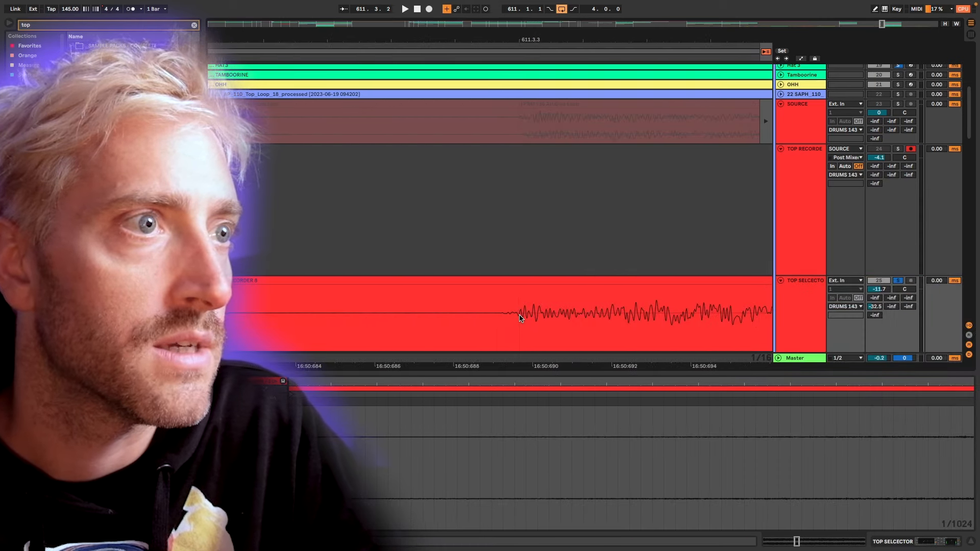
click(519, 302)
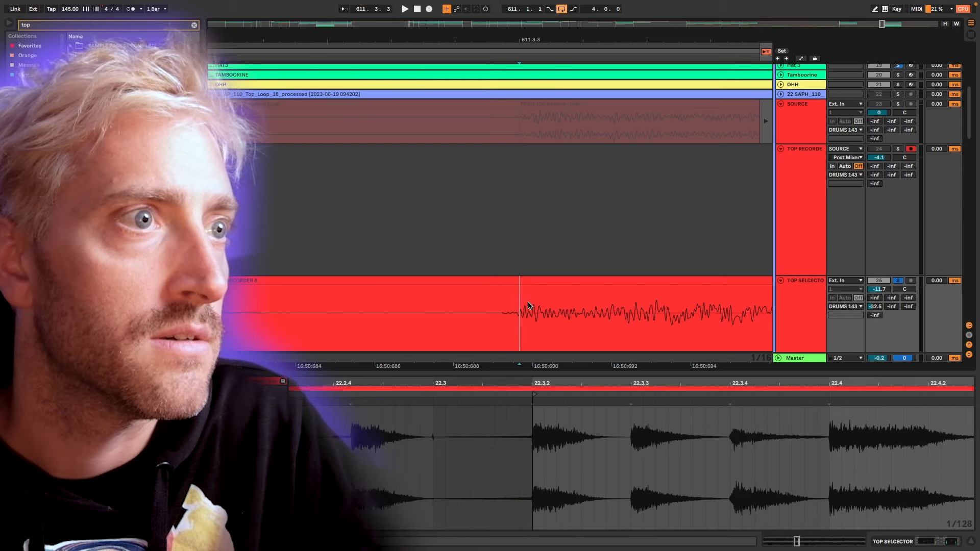
scroll(513, 308, right, 8)
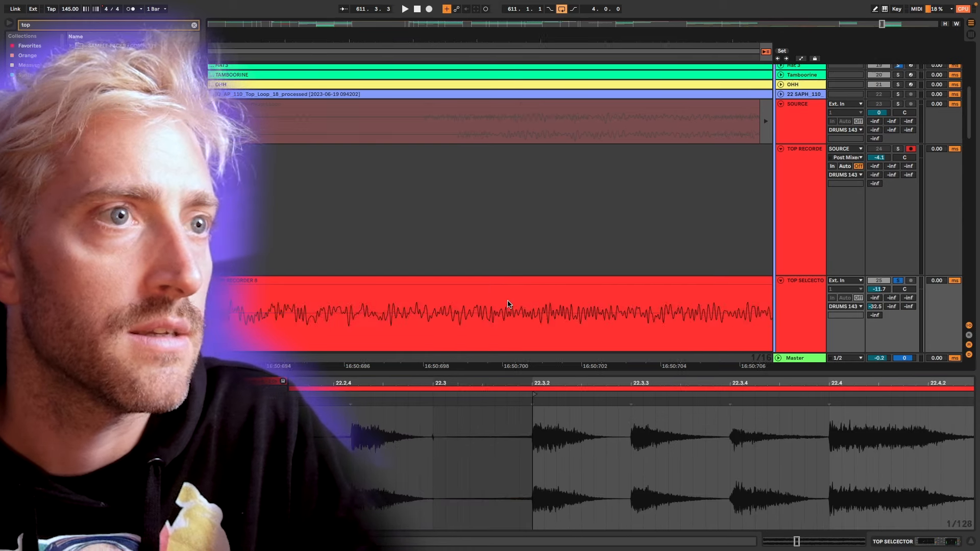
Split the bar 611 clip at the 611.3.4, 611.4 and 611.4.3 hits and align the separated hits to the grid.
scroll(516, 306, down, 5)
scroll(516, 304, right, 4)
scroll(514, 305, down, 4)
scroll(521, 304, right, 4)
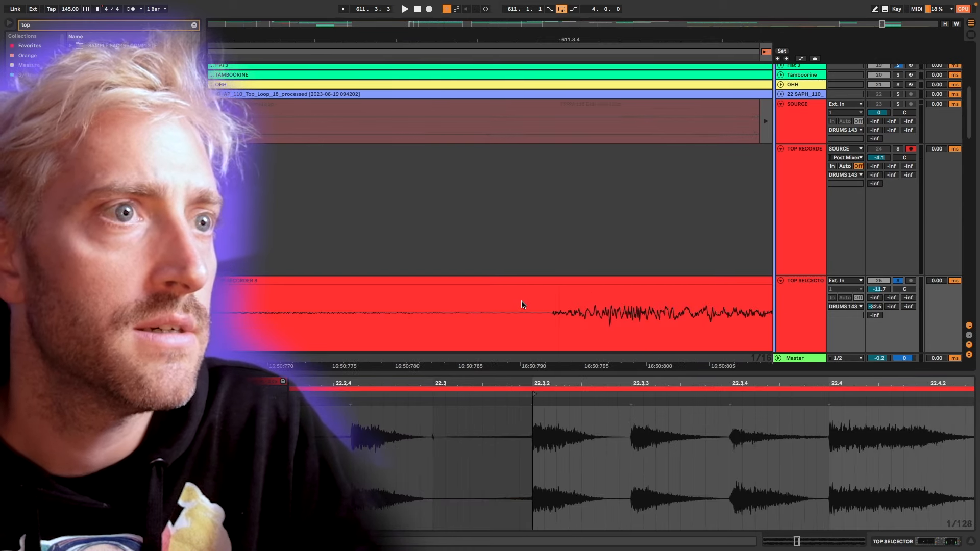
click(571, 304)
scroll(571, 304, up, 4)
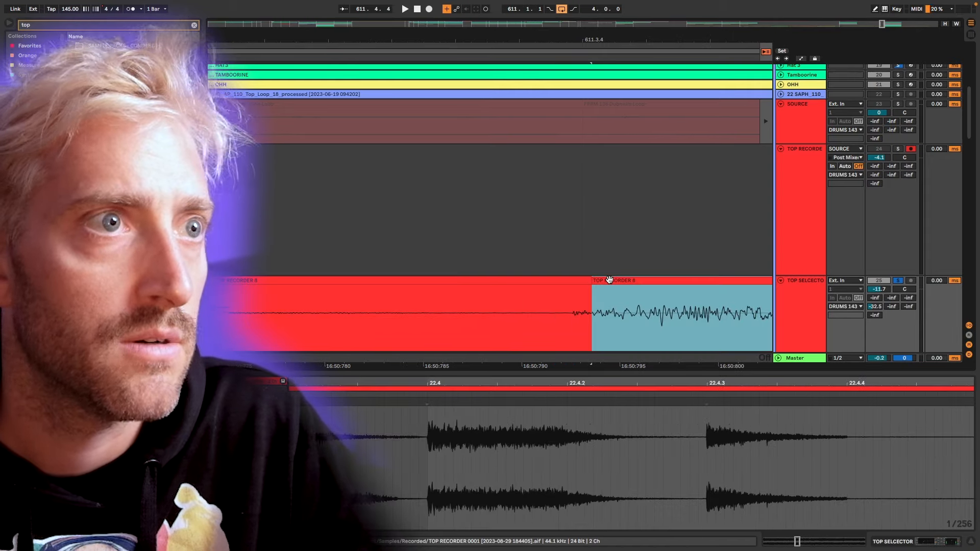
key(Left)
mouse_move(585, 281)
mouse_down()
mouse_move(573, 281)
mouse_move(585, 284)
mouse_up()
scroll(582, 290, down, 5)
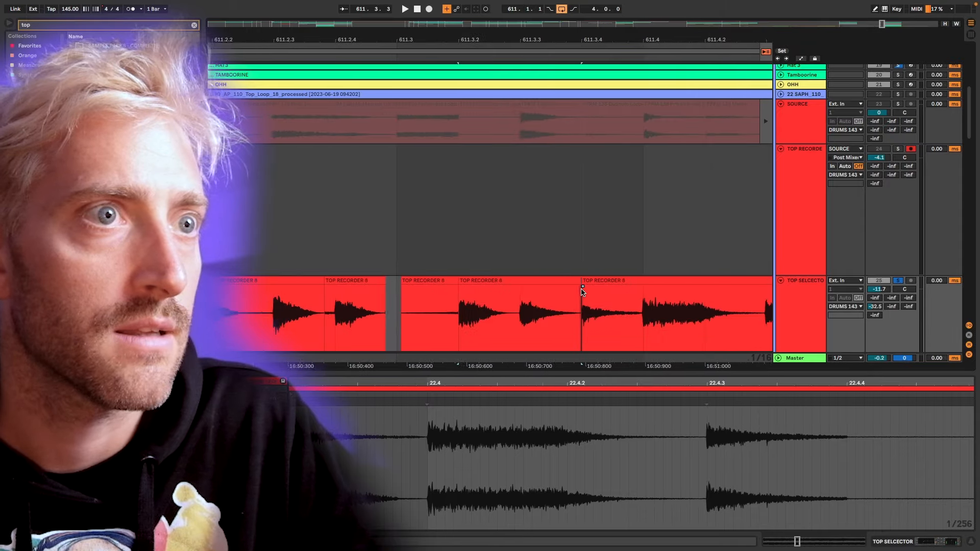
click(562, 284)
scroll(563, 287, down, 3)
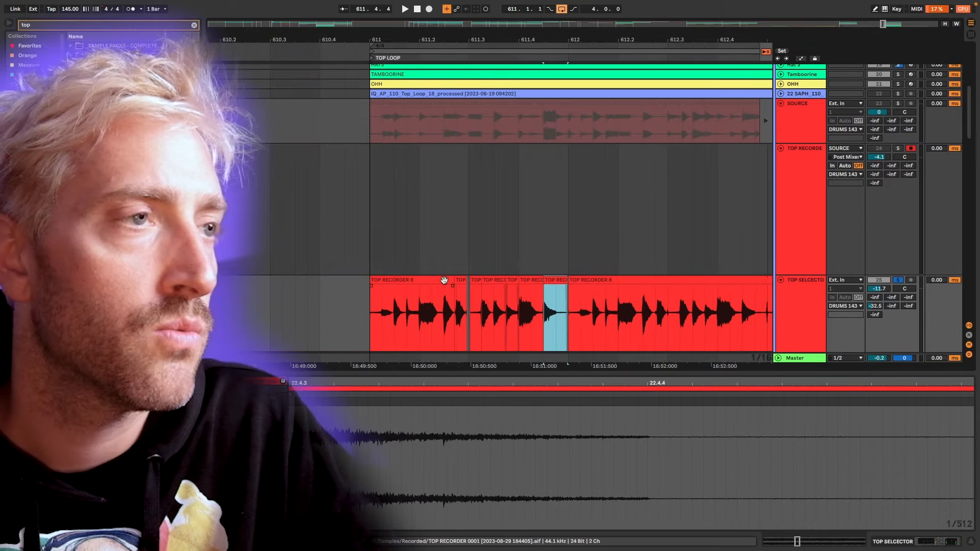
Consolidate all the edited segments from 611 up to 612 into a single one-bar clip.
click(444, 280)
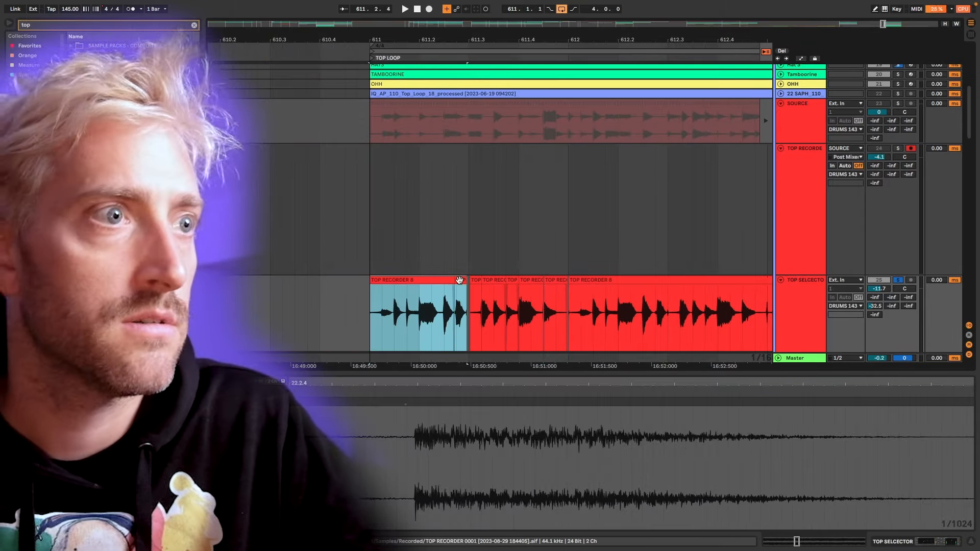
click(418, 274)
click(420, 280)
scroll(566, 291, up, 8)
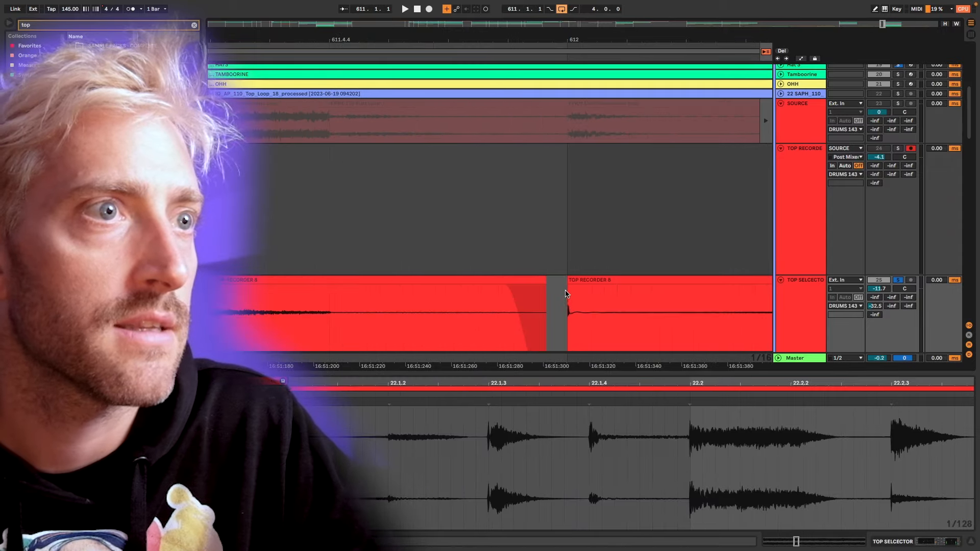
shift+click(566, 294)
key(ctrl+j)
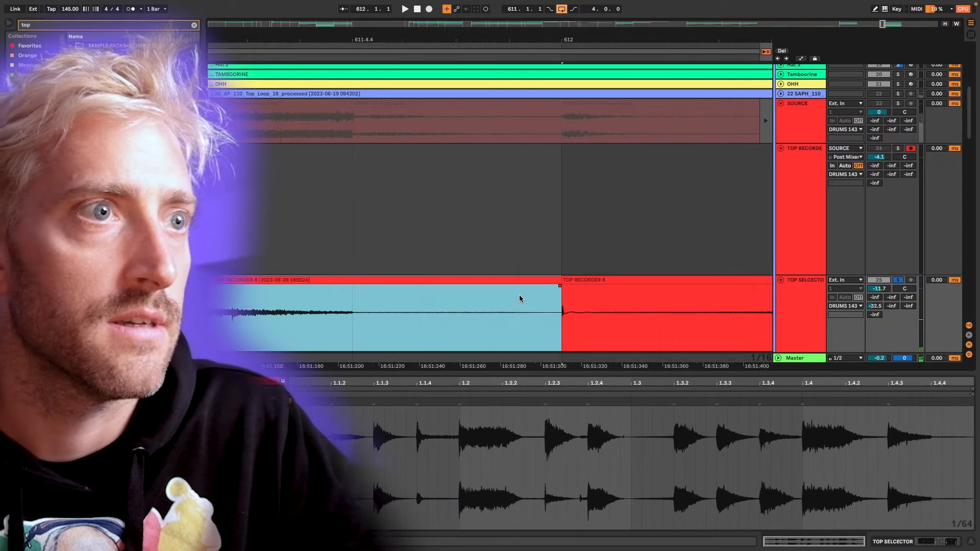
Duplicate the consolidated bar three times so it fills the four bars from 611 to 615.
scroll(519, 300, down, 4)
scroll(504, 281, down, 10)
key(ctrl+d)
key(ctrl+d)
key(ctrl+d)
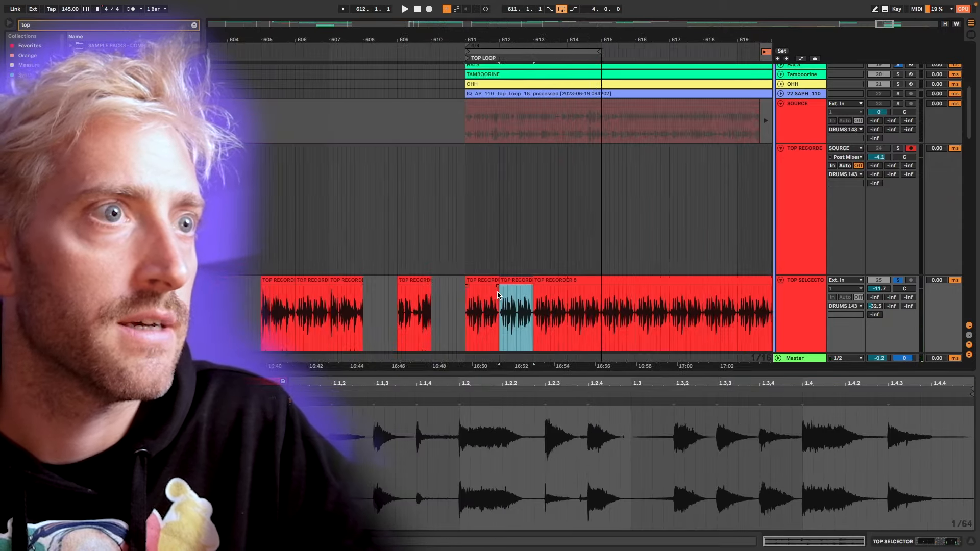
Loop the four bars from 611 to 615 and play them back with the TOP SELCECTOR track activated.
click(475, 281)
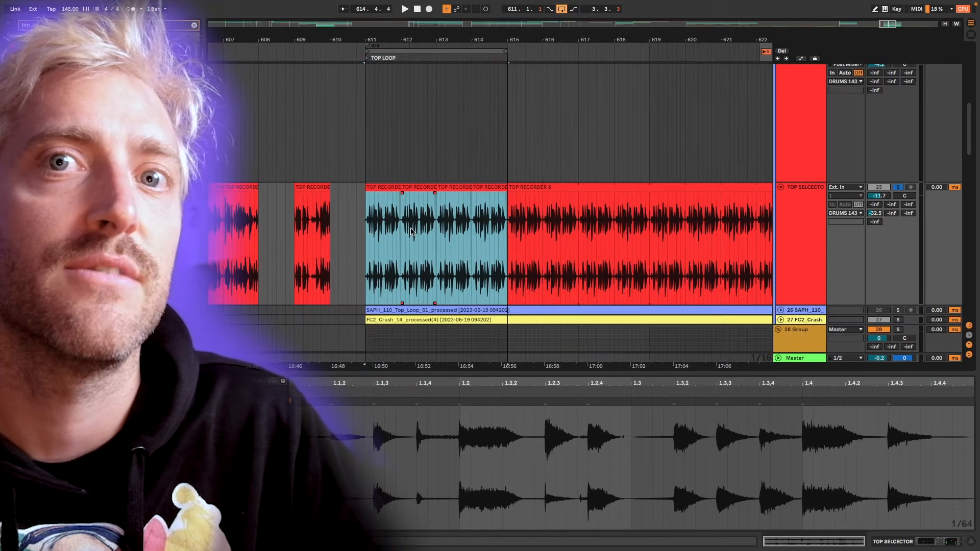
key(space)
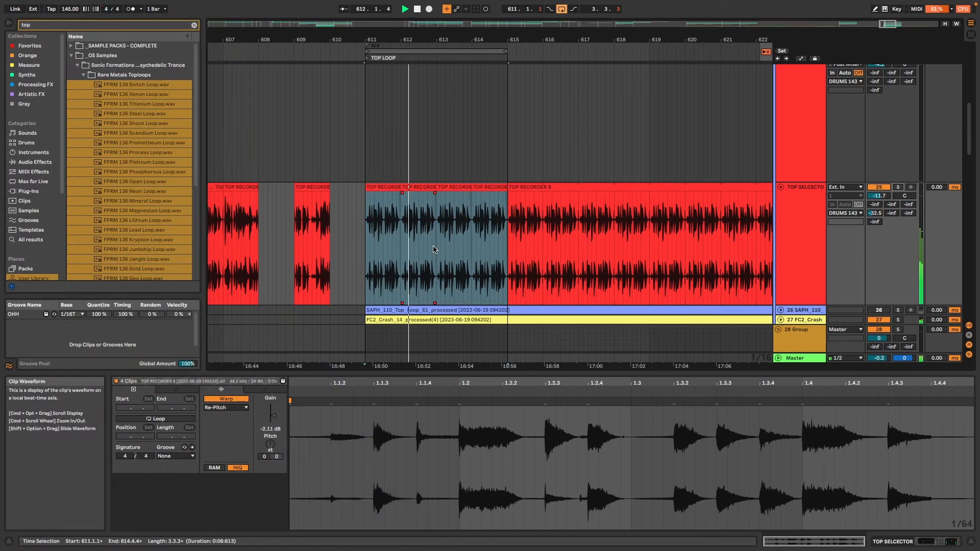
click(879, 187)
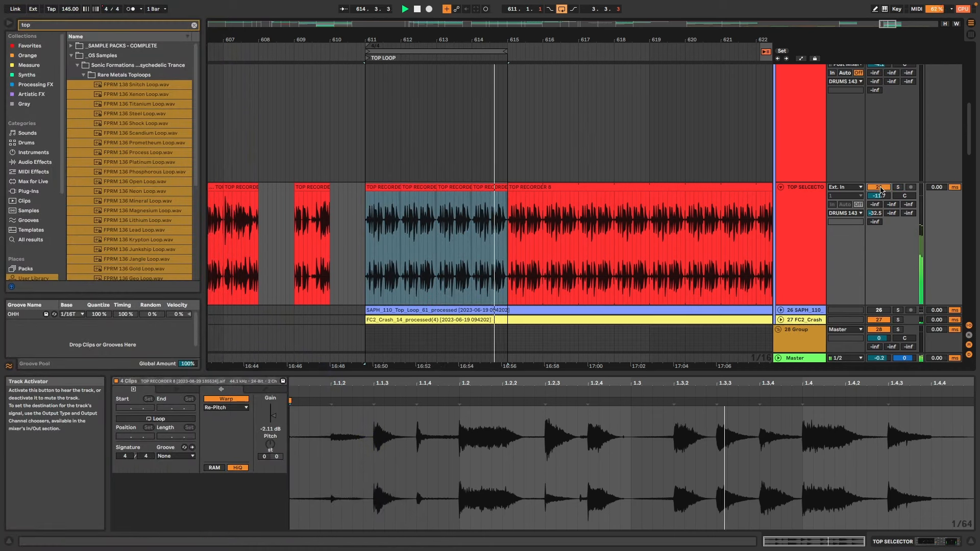
On the TOP SELCECTOR track's EQ Eight, set band 3 to 2.35 kHz at -1.38 dB and band 4 to 6.67 kHz at -2.60 dB.
click(820, 227)
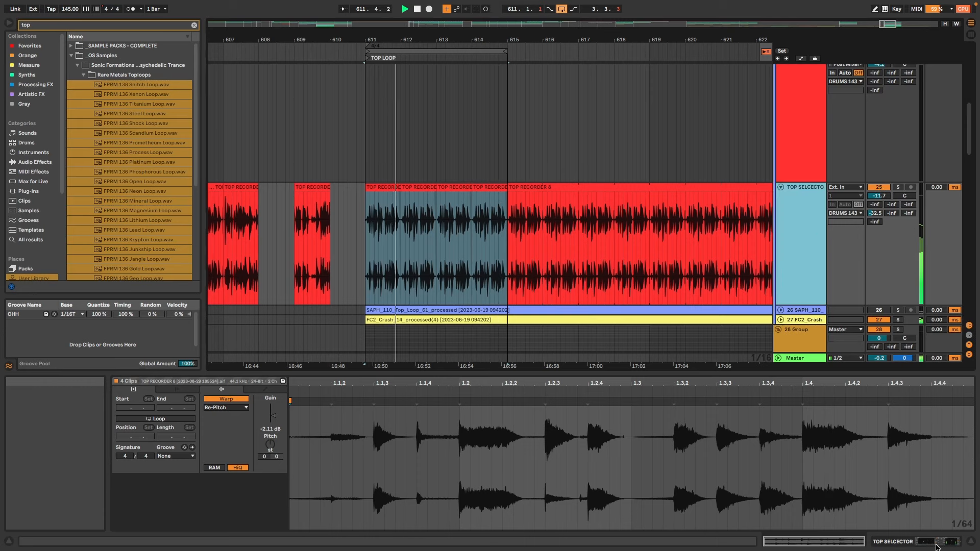
key(shift+Tab)
drag(269, 477, 289, 484)
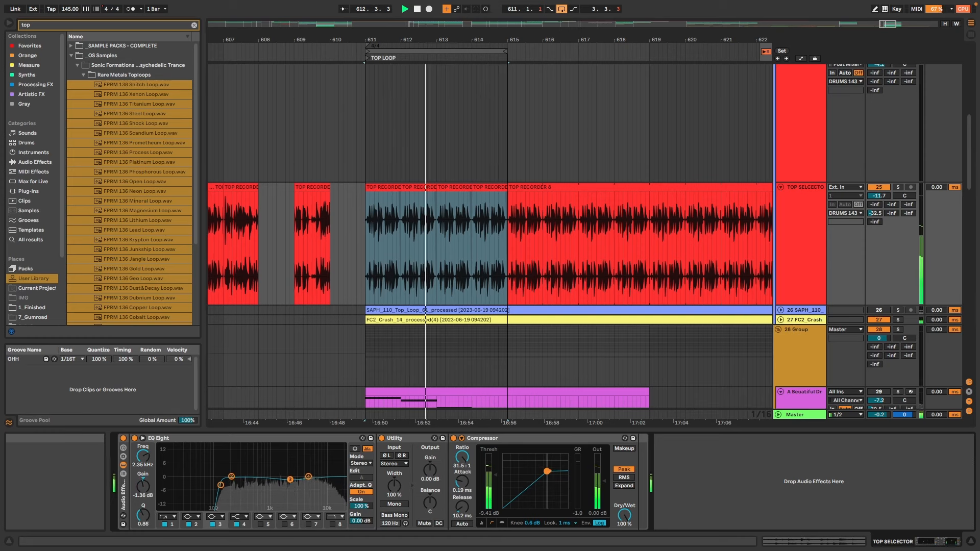
mouse_move(309, 477)
mouse_down()
mouse_move(317, 463)
mouse_move(314, 480)
mouse_up()
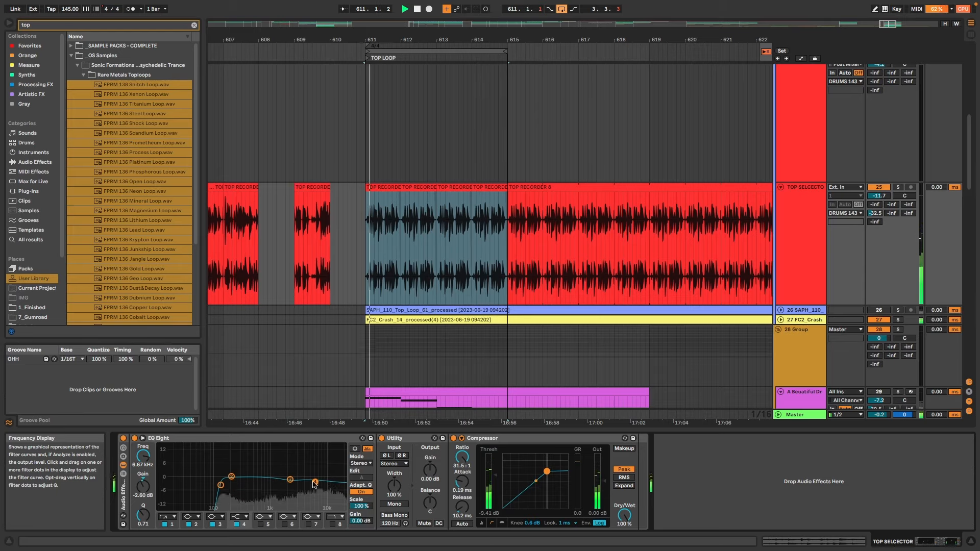
key(space)
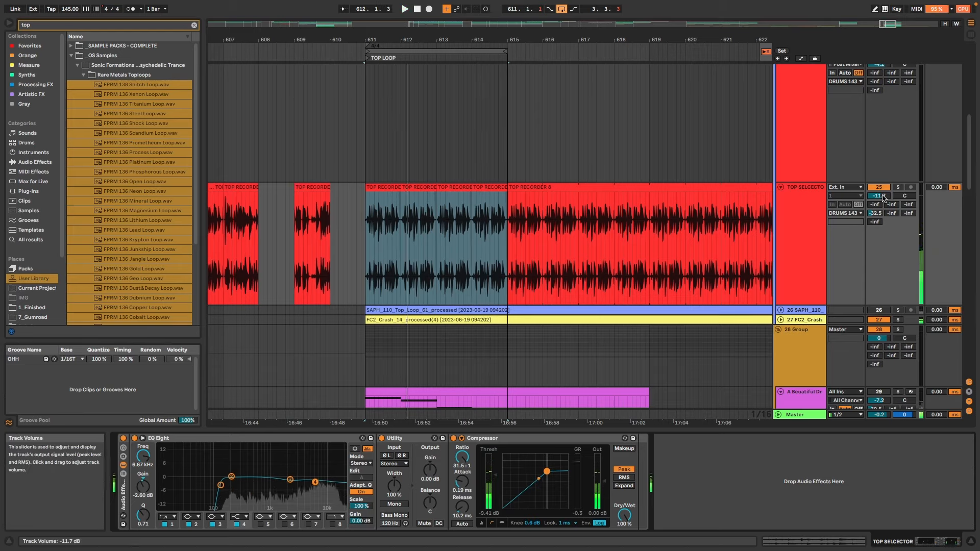